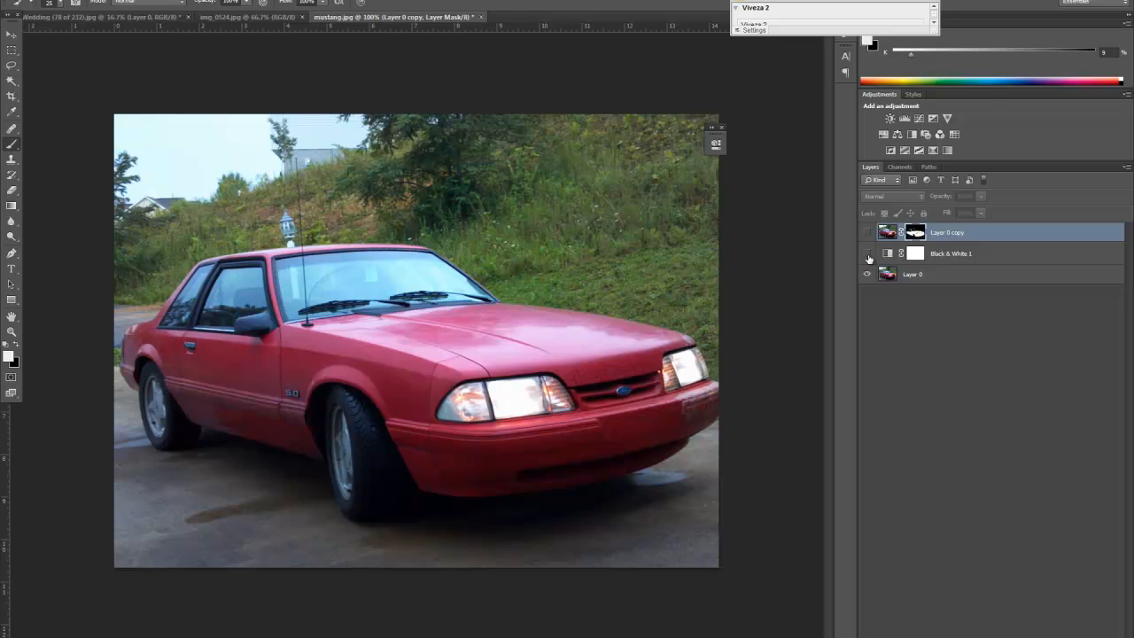
Show the Black & White 1 and Layer 0 copy layers in mustang.jpg to view the finished selective-colour example
left_click(868, 255)
left_click(868, 232)
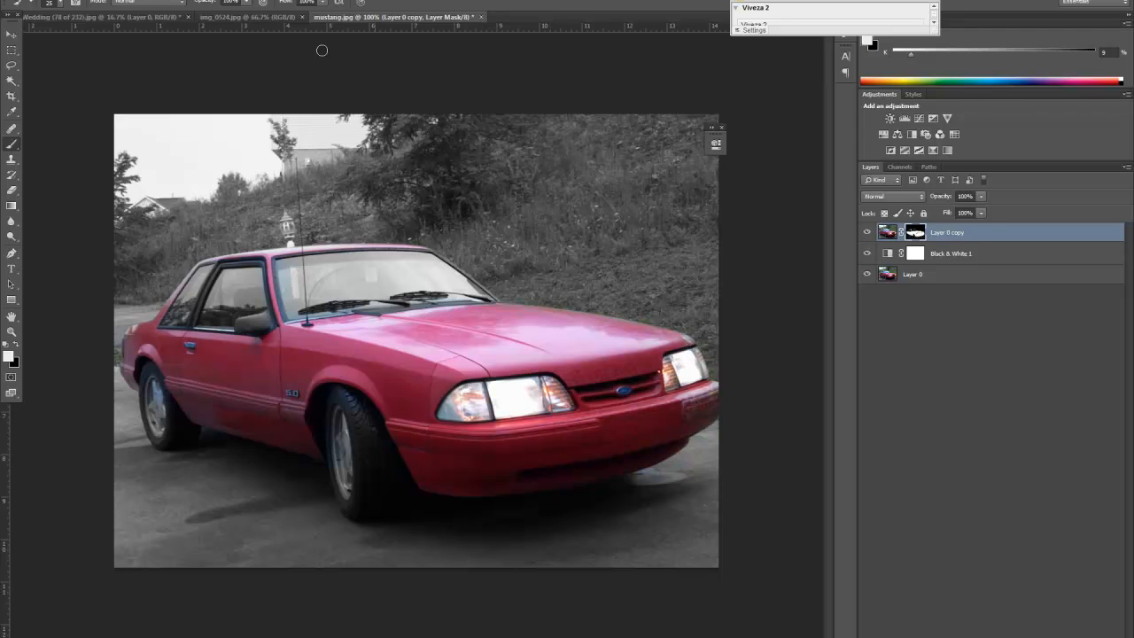
Switch to img_0524.jpg, convert its locked Background into a regular layer, and duplicate that layer
left_click(252, 17)
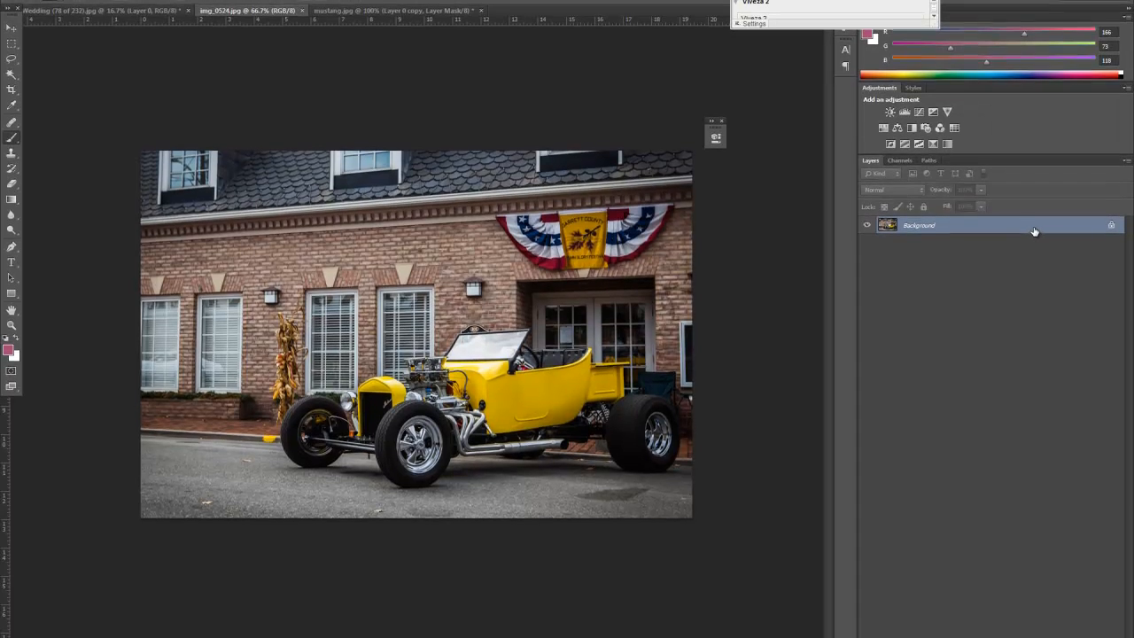
double_click(1035, 230)
key("Return")
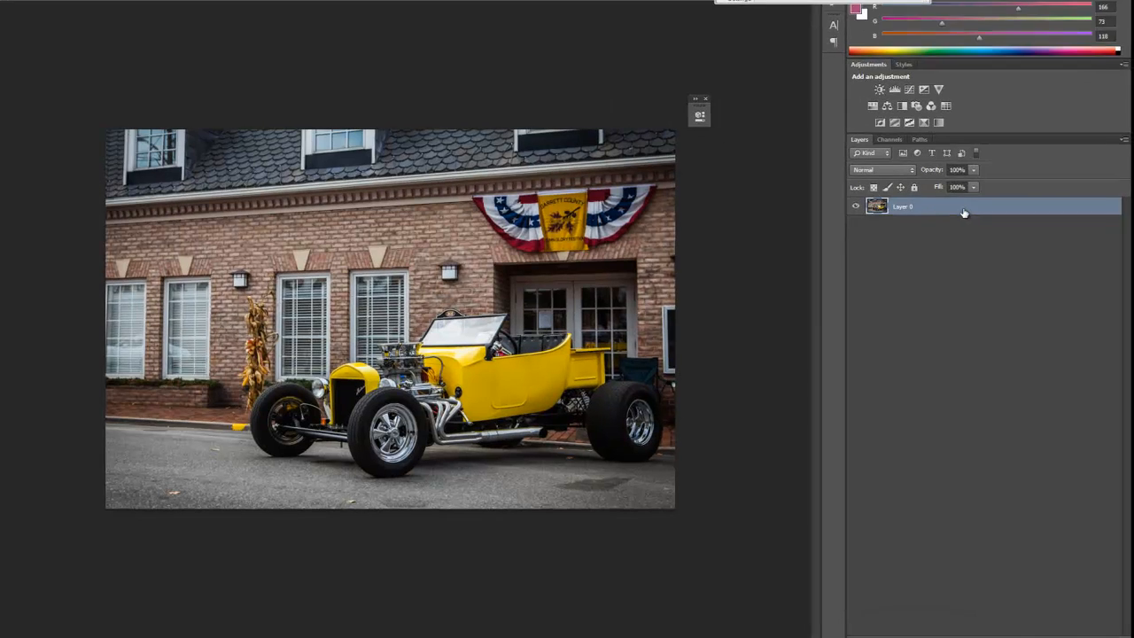
left_click_drag(971, 230, 1039, 397)
left_click_drag(968, 272, 1050, 620)
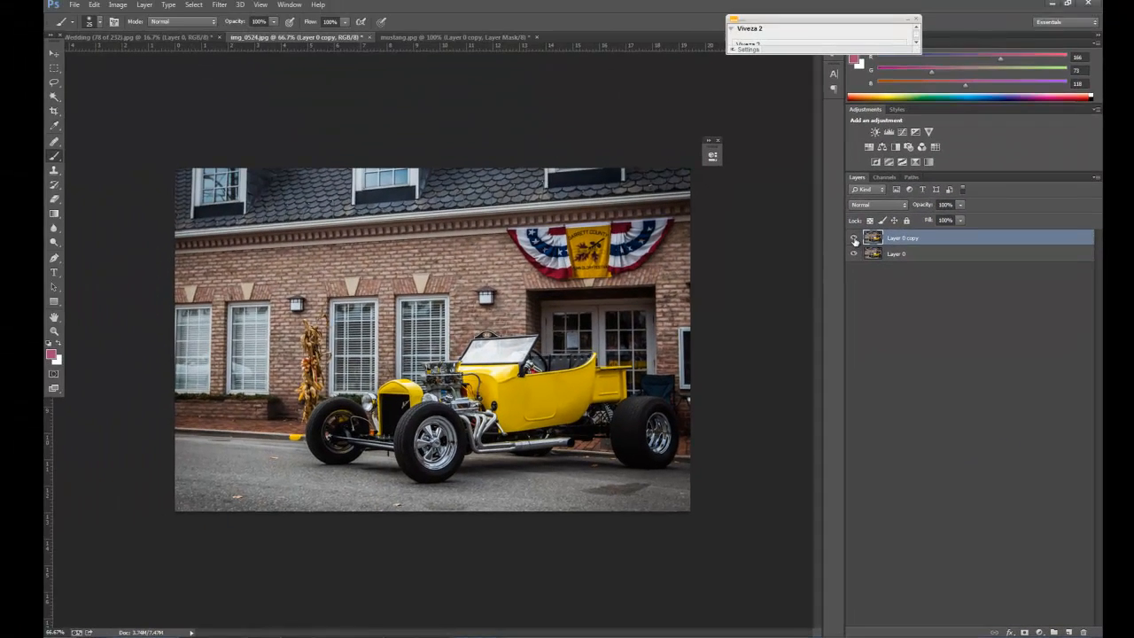
Hide the duplicate layer and add a Black & White adjustment layer directly above Layer 0
left_click(855, 241)
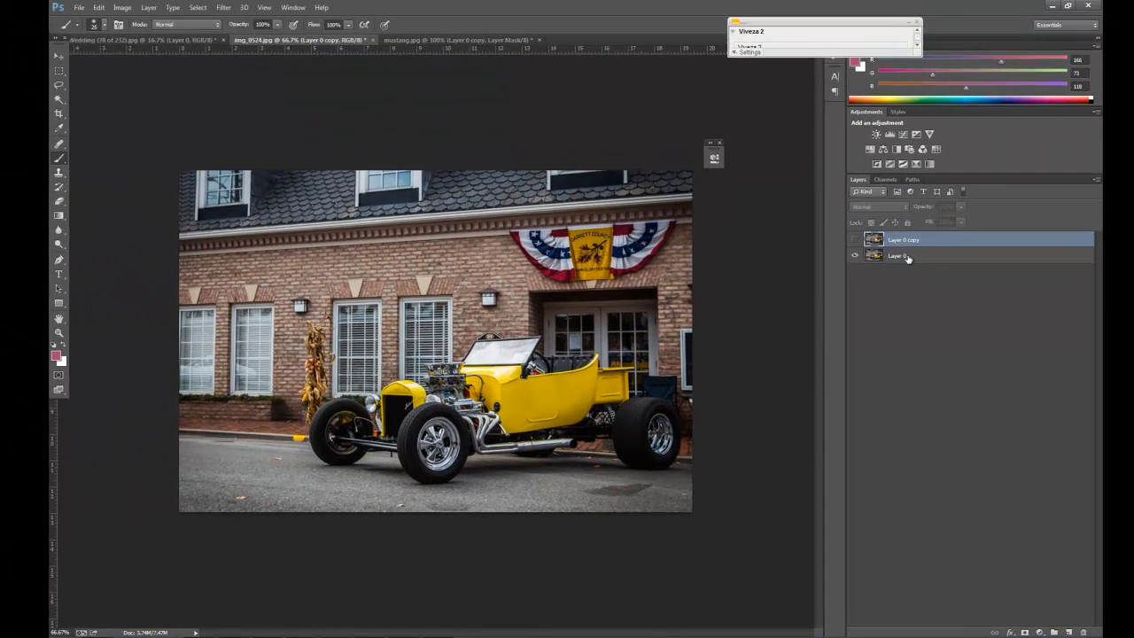
left_click(908, 258)
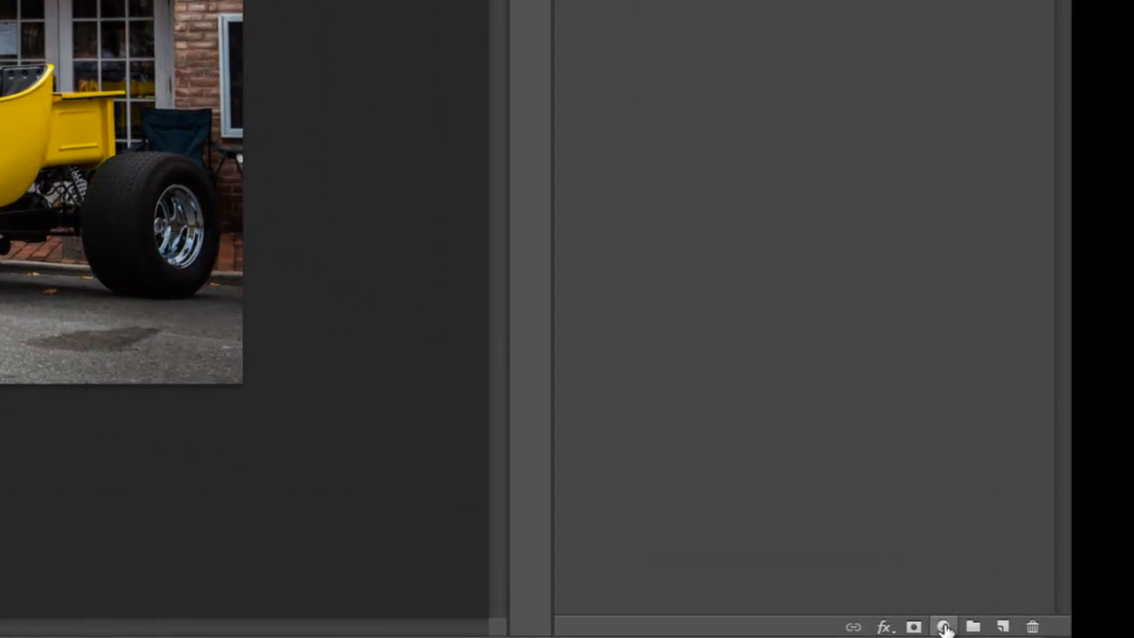
left_click(1039, 631)
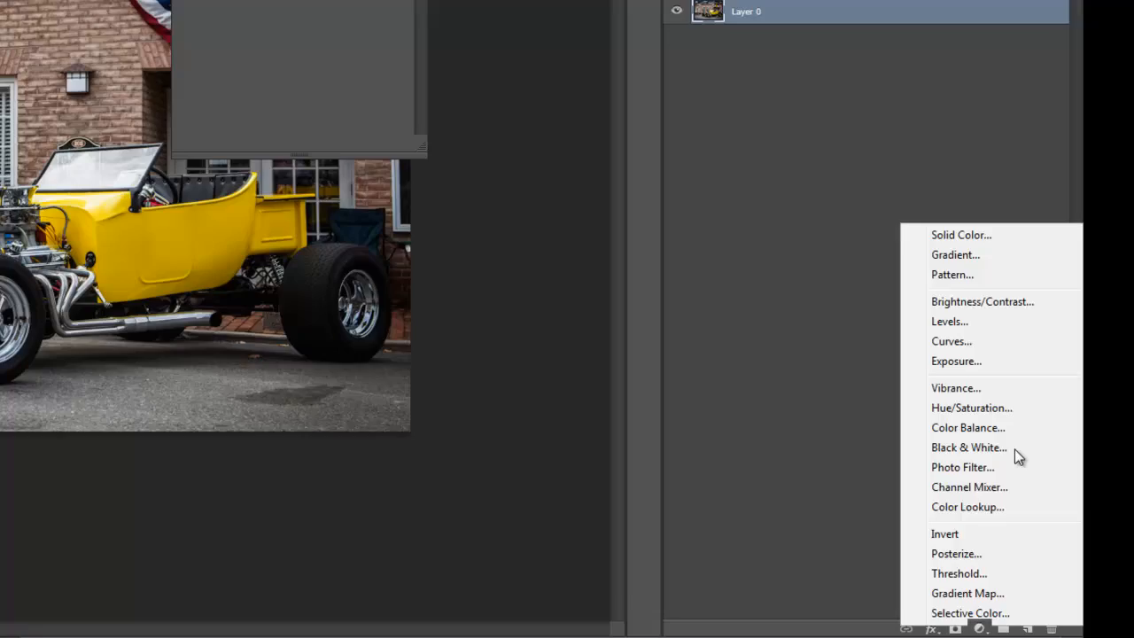
left_click(987, 405)
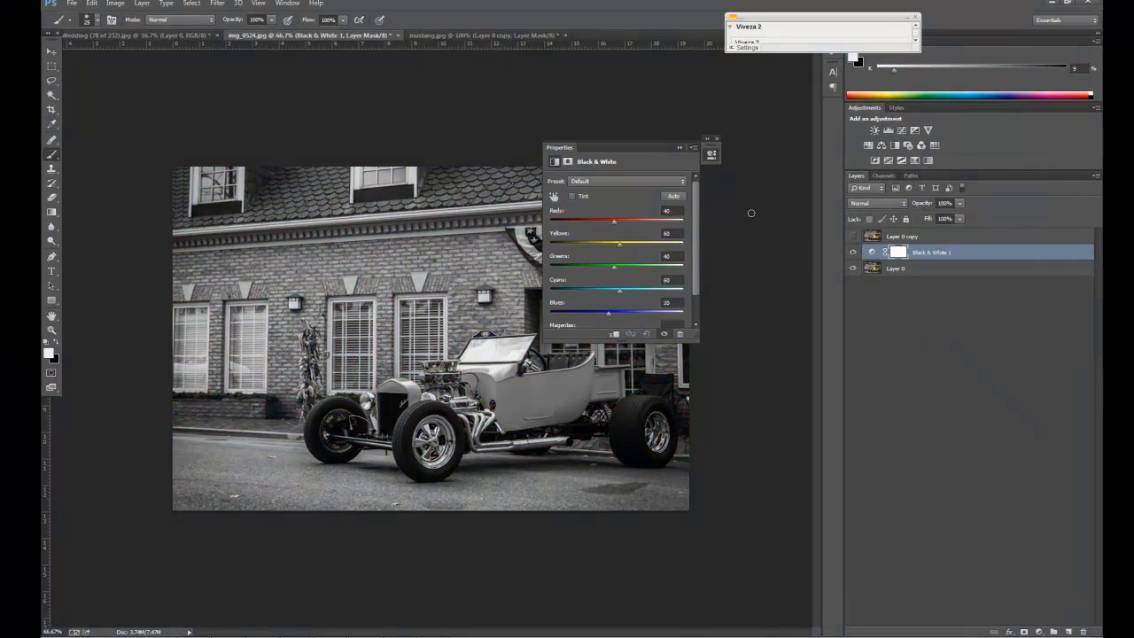
Apply the Darker preset to the Black & White adjustment and collapse its properties
left_click(672, 184)
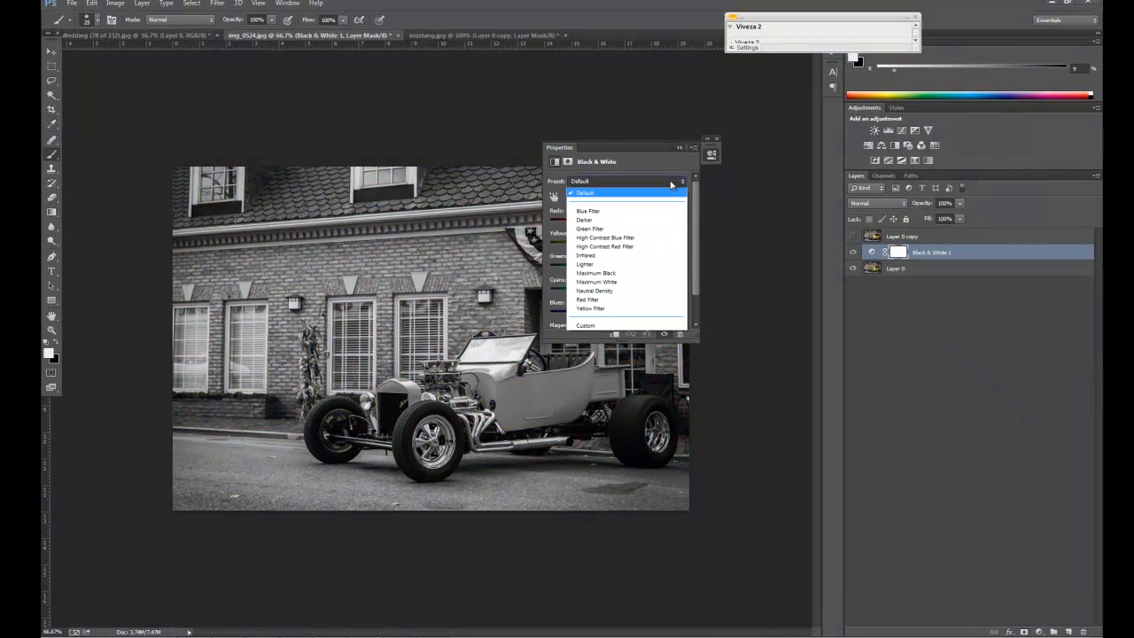
left_click(631, 221)
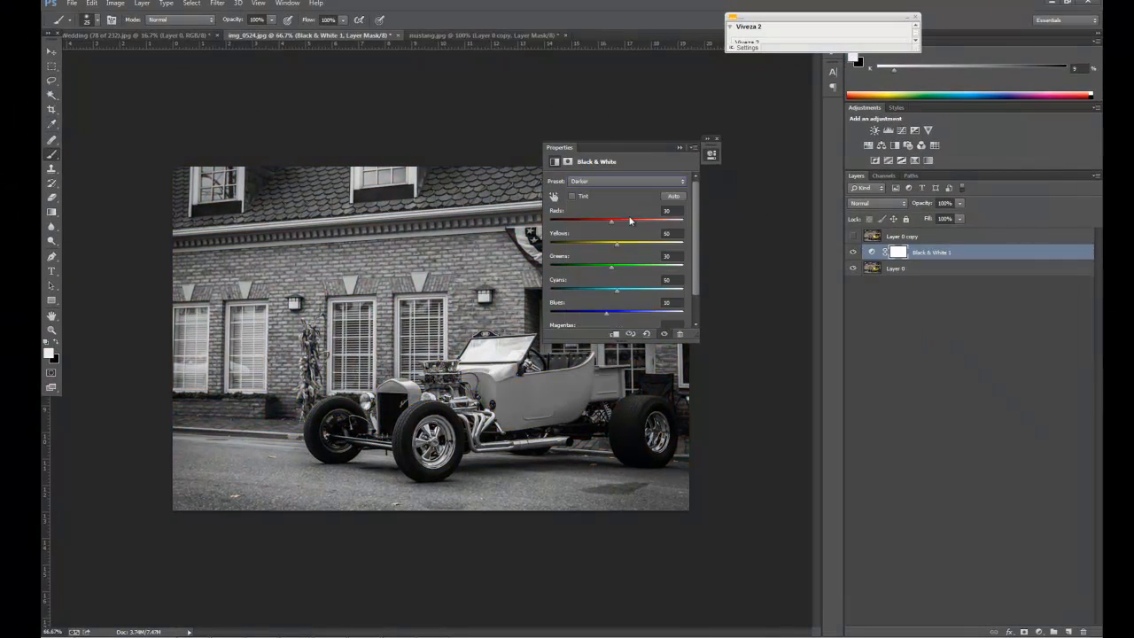
left_click(681, 148)
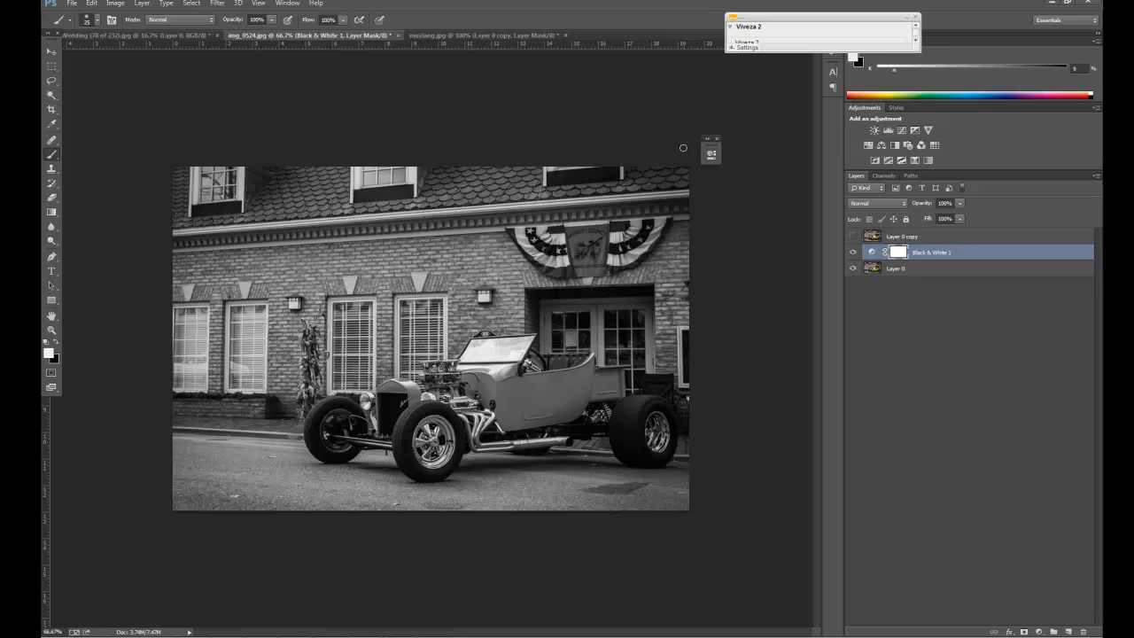
Compare the photo with and without the Black & White adjustment and review the adjustment's settings
left_click(852, 254)
left_click(853, 254)
double_click(874, 253)
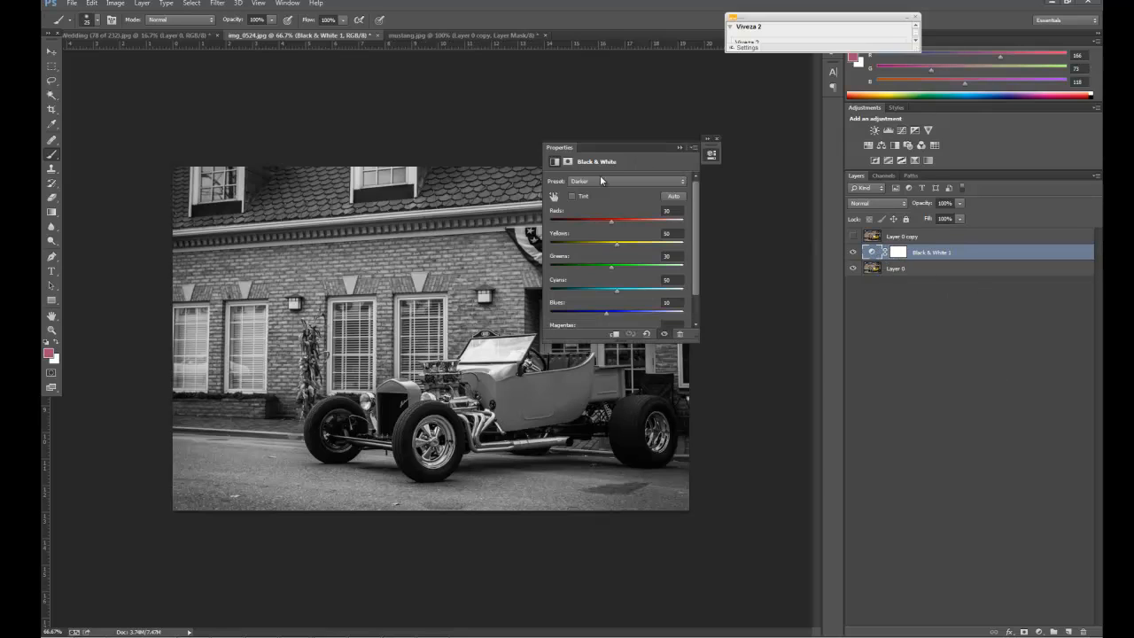
left_click(679, 148)
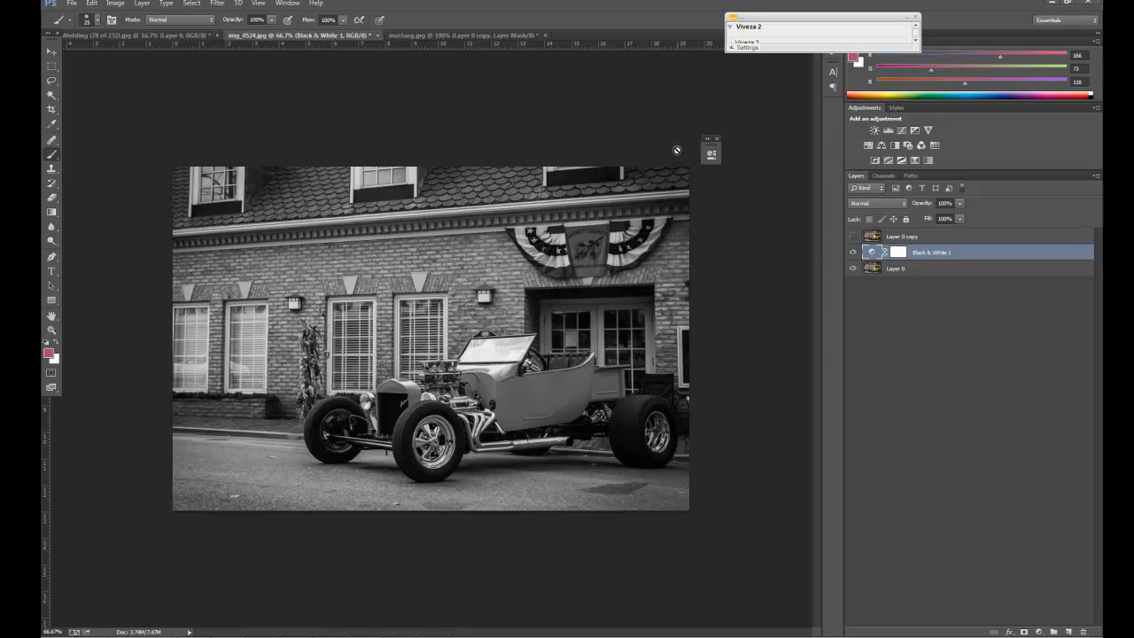
Select and show Layer 0 copy, and sample the car's yellow body paint with Color Range
left_click(904, 237)
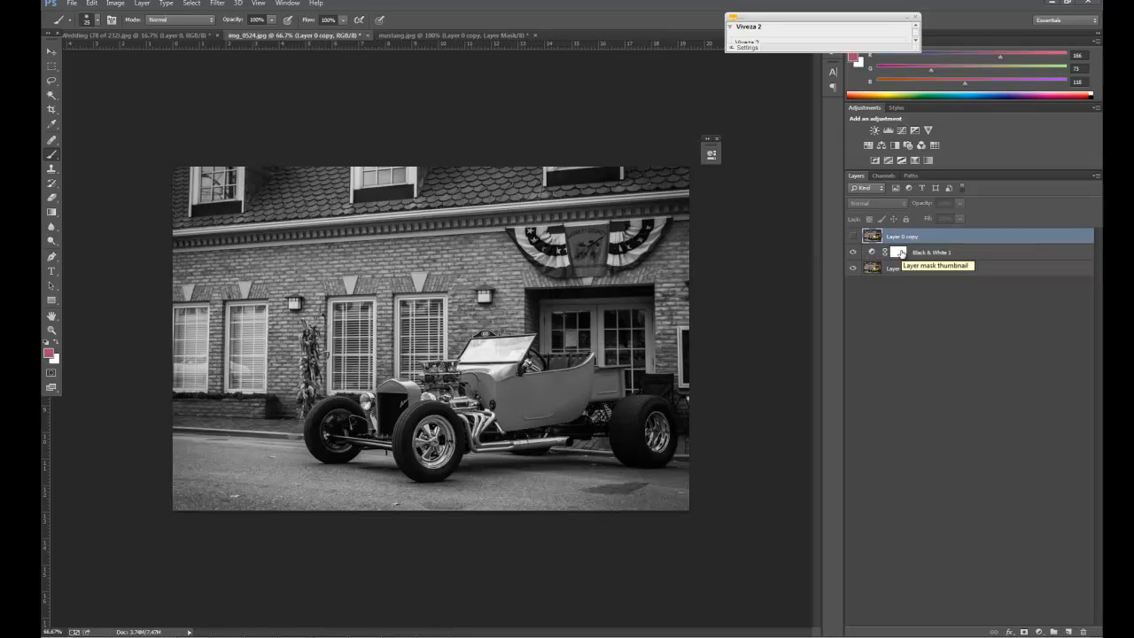
left_click(854, 238)
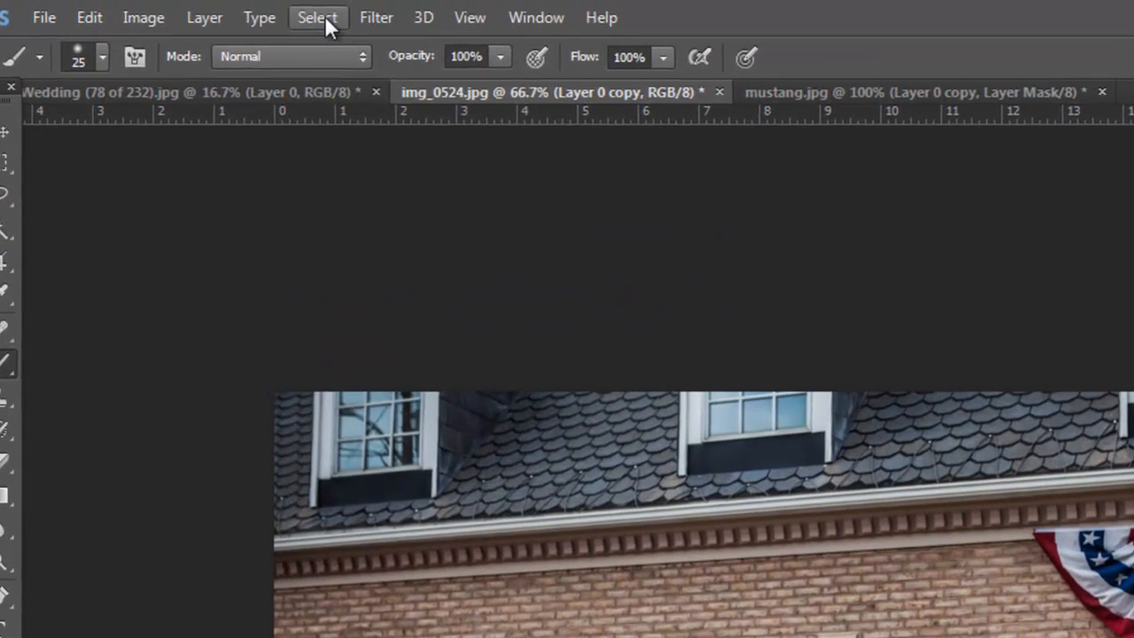
left_click(319, 18)
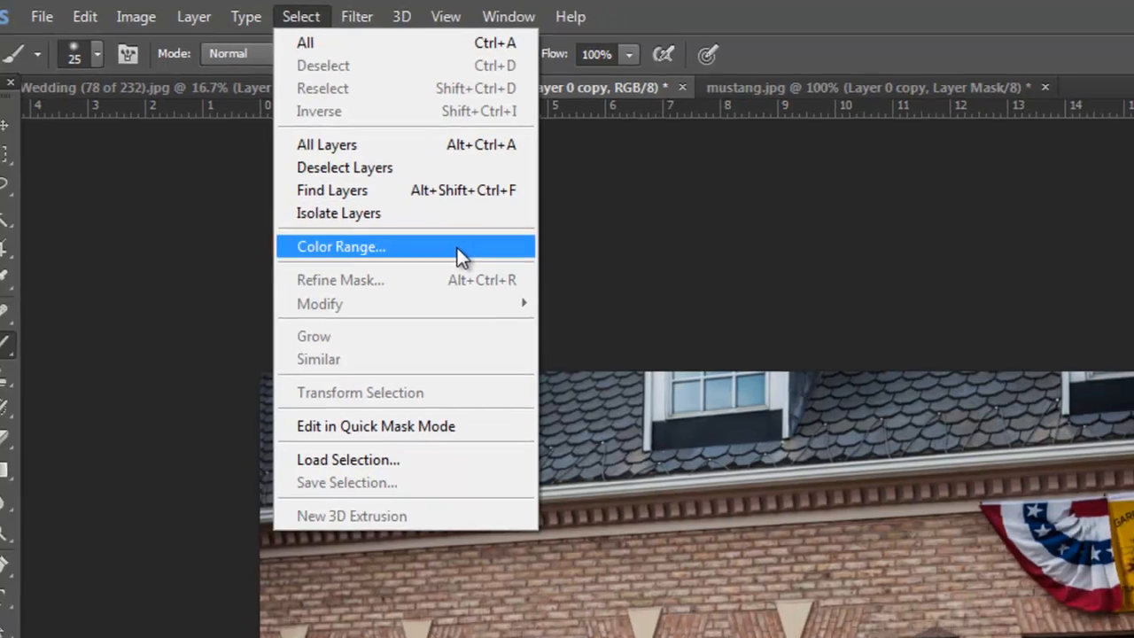
left_click(481, 259)
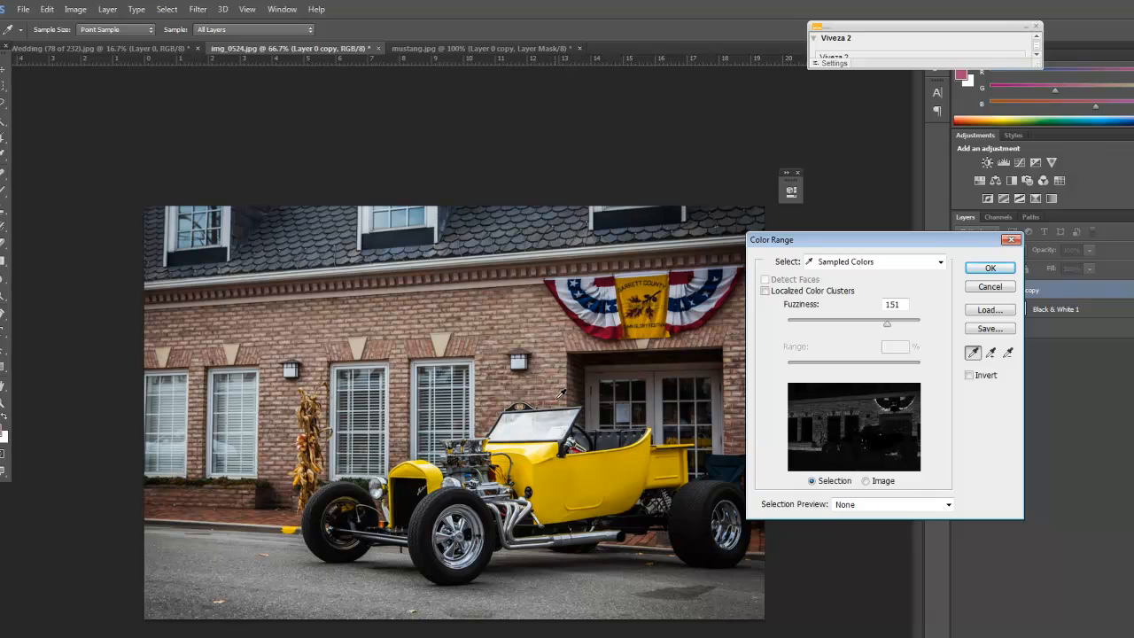
left_click(552, 479)
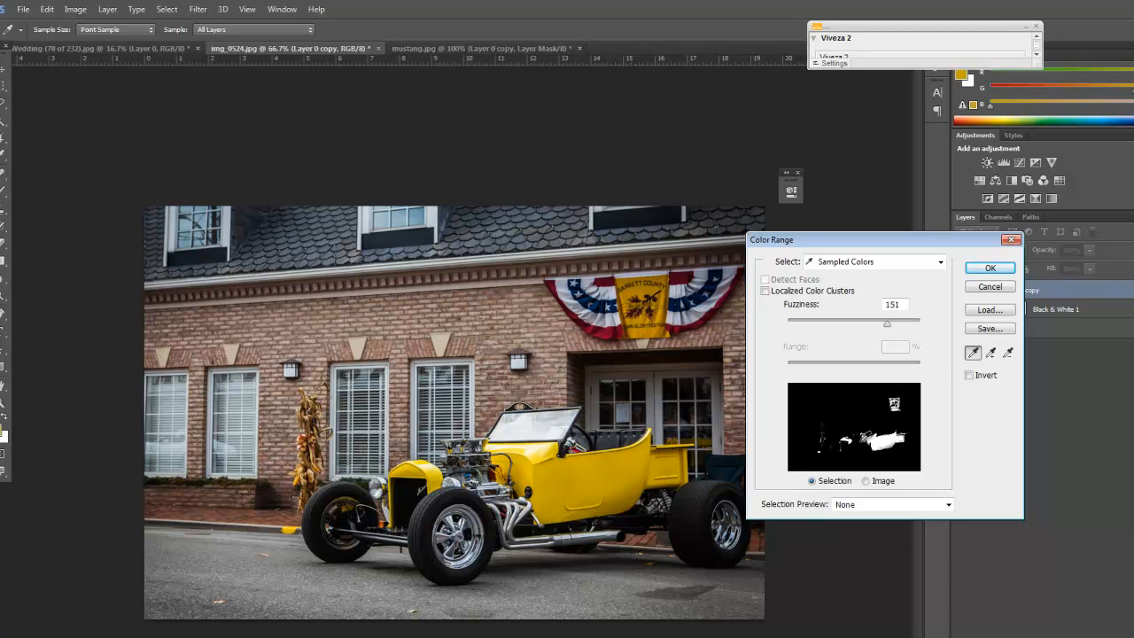
Raise the Color Range fuzziness slightly, accept the selection, and turn it into a layer mask on Layer 0 copy
mouse_move(887, 328)
left_mouse_down()
mouse_move(811, 322)
mouse_move(891, 326)
left_mouse_up()
left_click(981, 269)
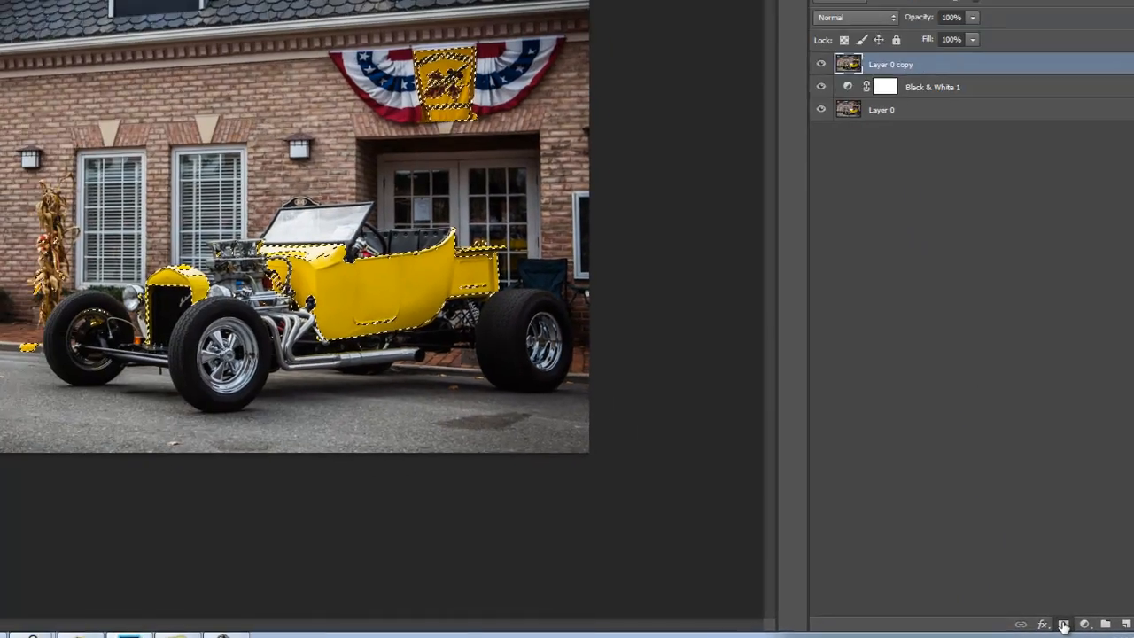
left_click(974, 620)
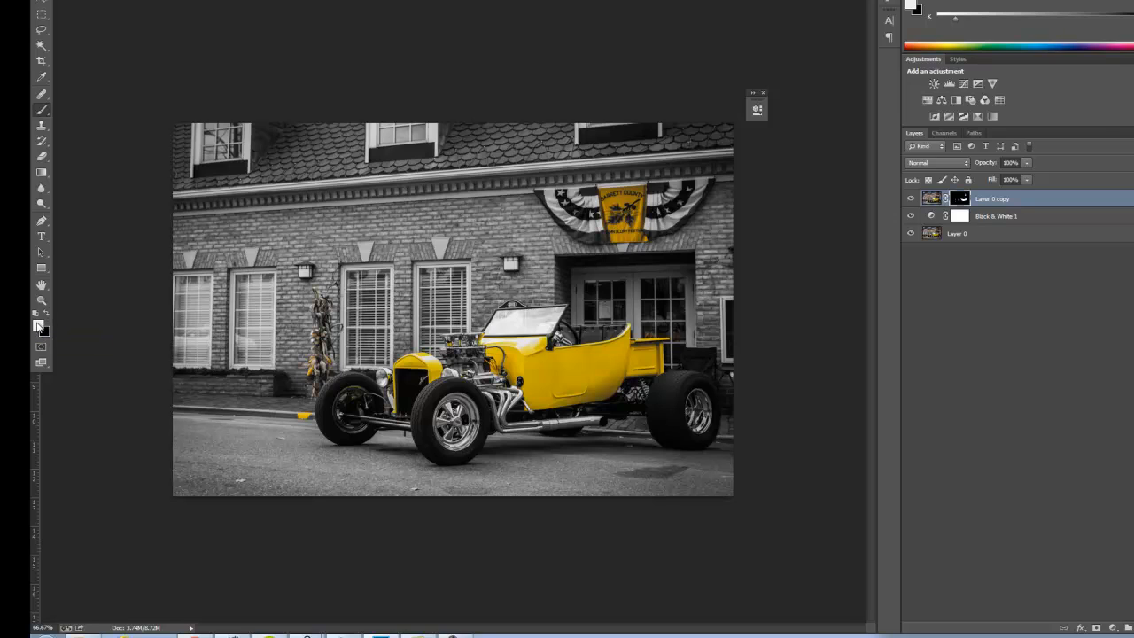
Examine the masked yellow bodywork up close around the engine, the door and the rear bed
key("x")
key("z")
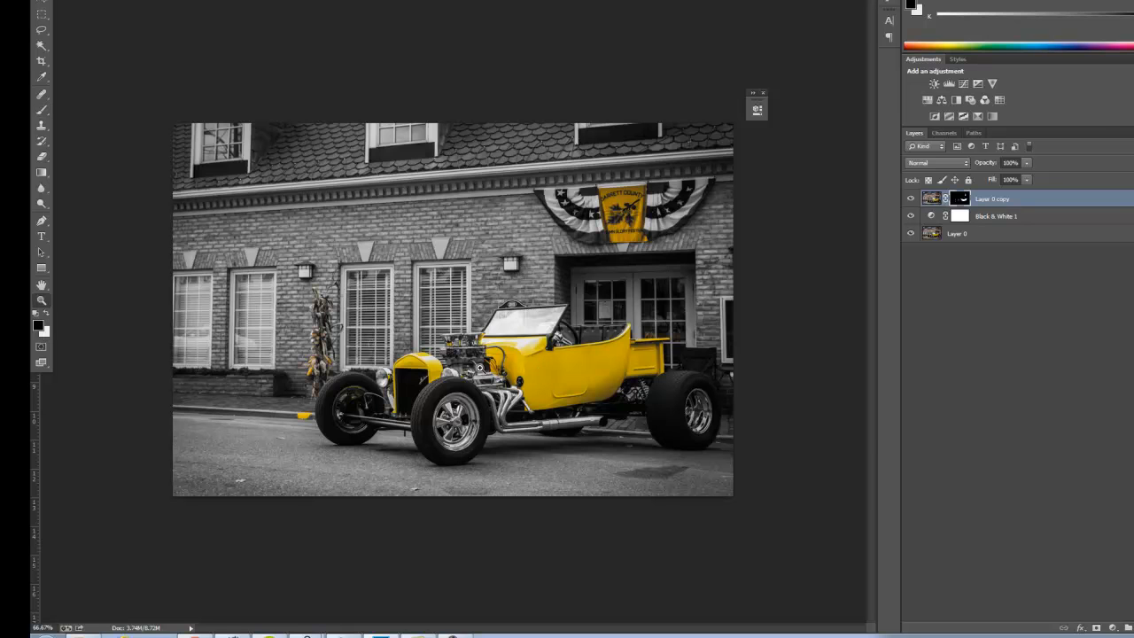
left_click(483, 370)
left_click(518, 382)
left_click(535, 379)
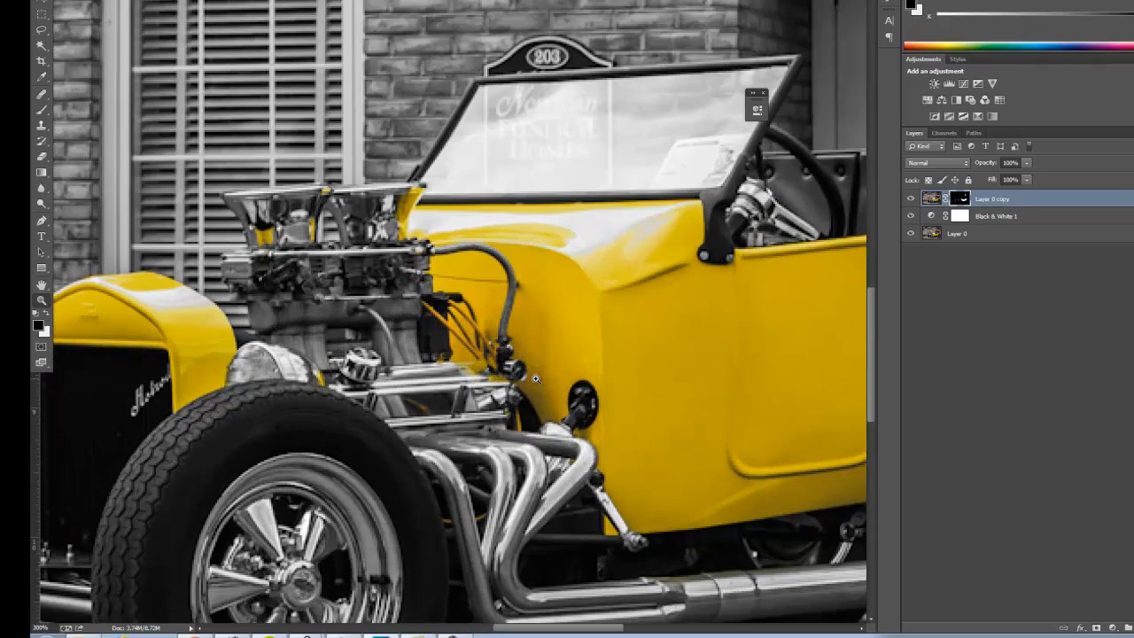
left_click(602, 360)
left_click_drag(682, 326, 440, 311)
left_click_drag(500, 276, 428, 351)
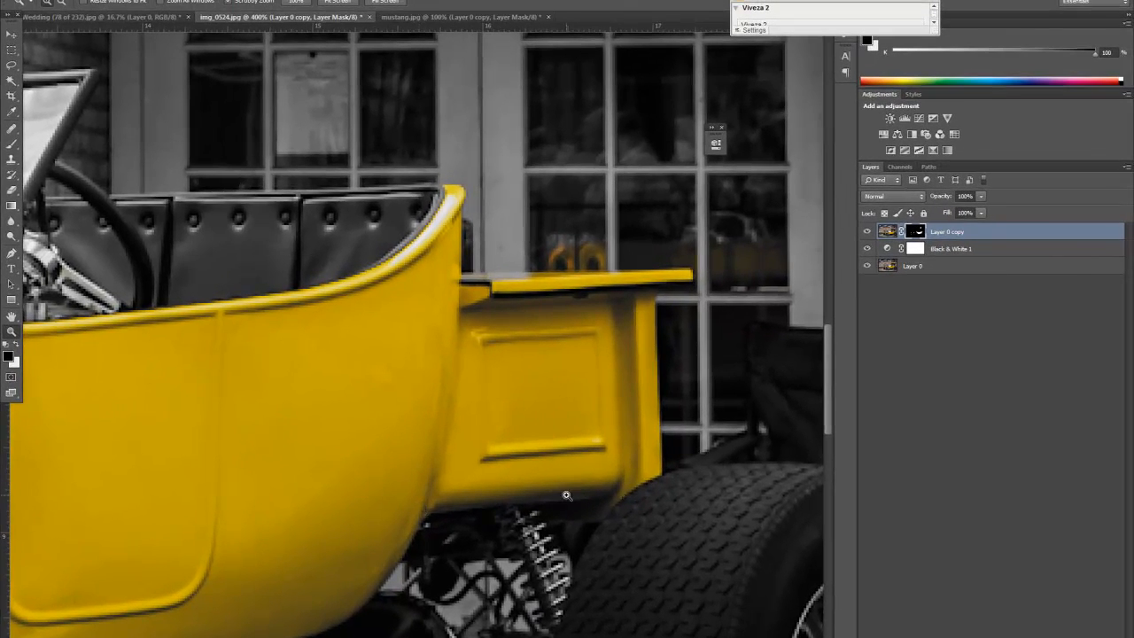
Make white the foreground colour and activate the Brush tool with a soft 25 px tip at 0% hardness
left_click(18, 349)
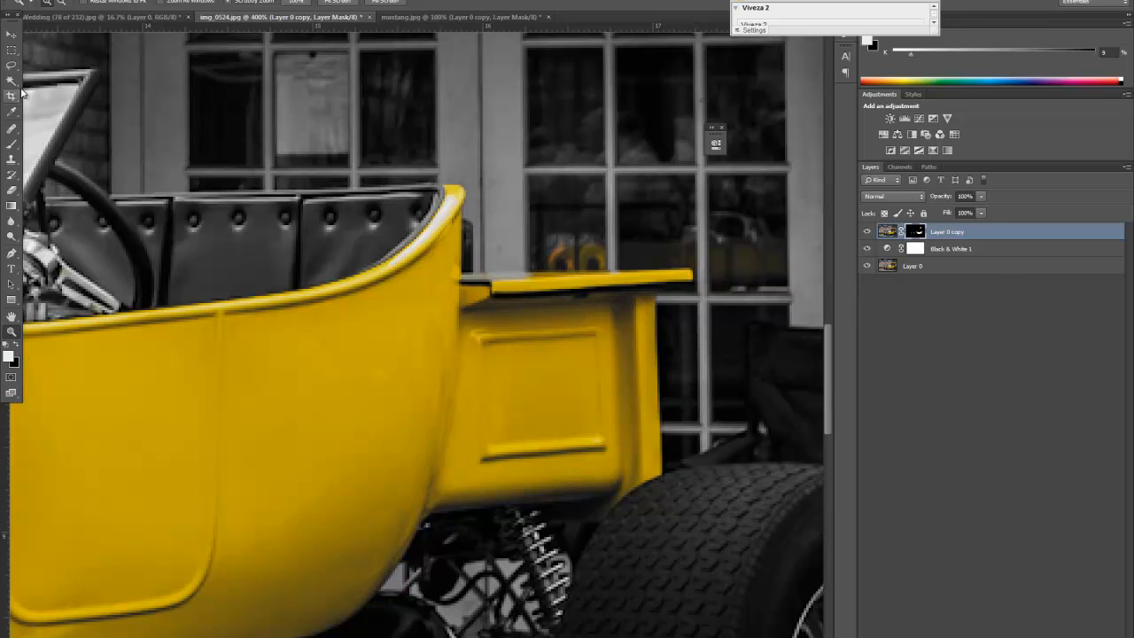
left_click(12, 142)
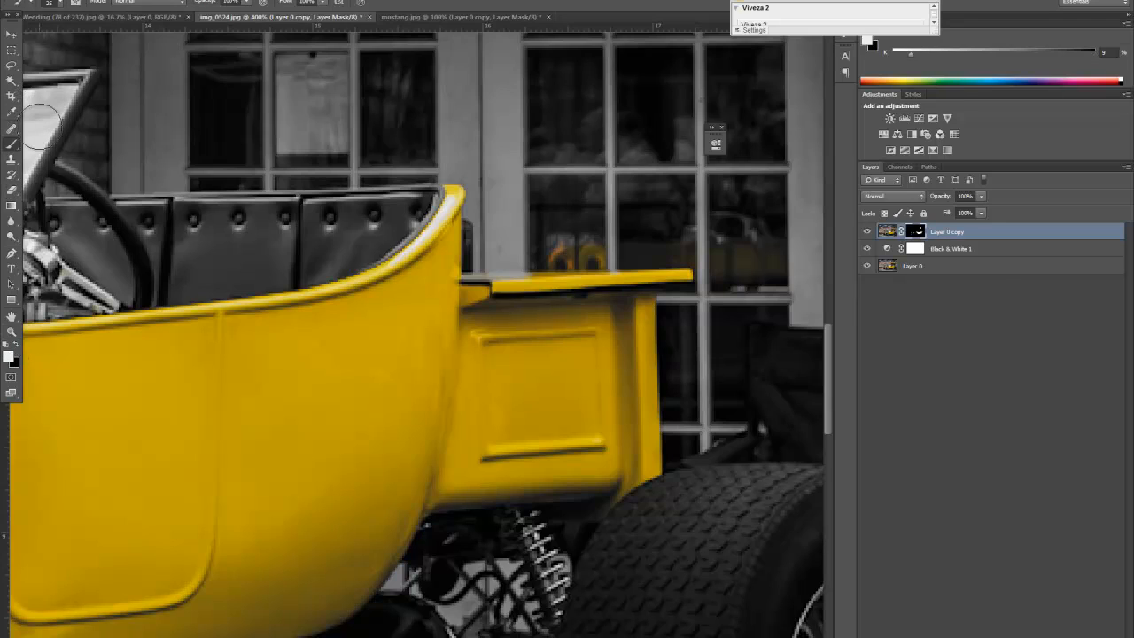
left_click(56, 3)
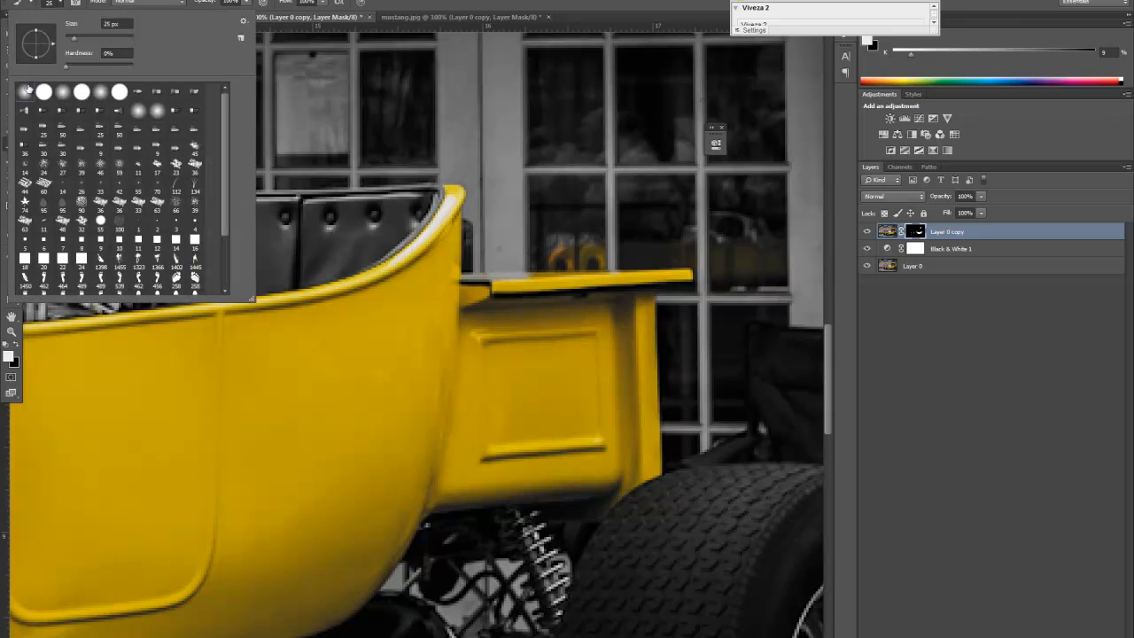
left_click(375, 5)
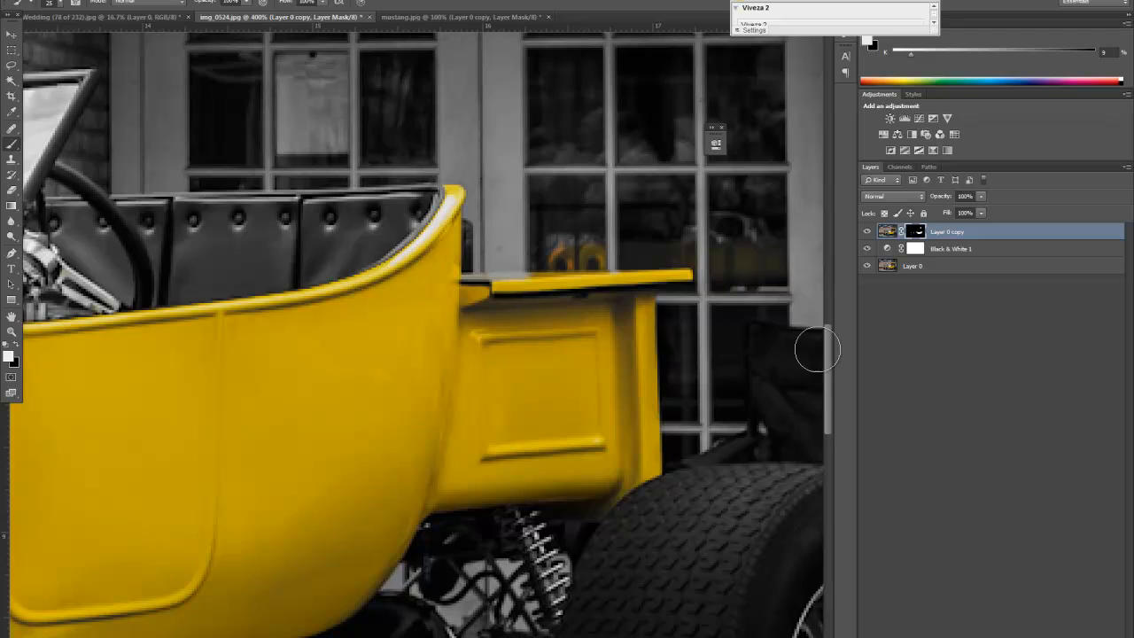
Compare the image with and without Layer 0 copy and review the whole car at 100%
scroll(826, 350, "down", 3)
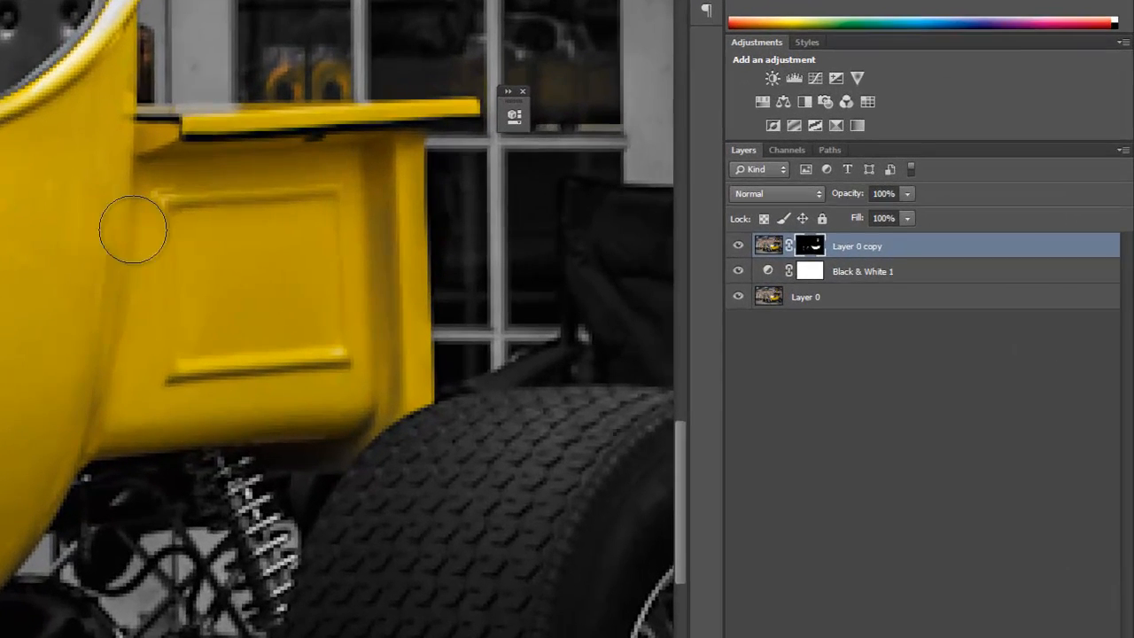
left_click(734, 250)
left_click(734, 248)
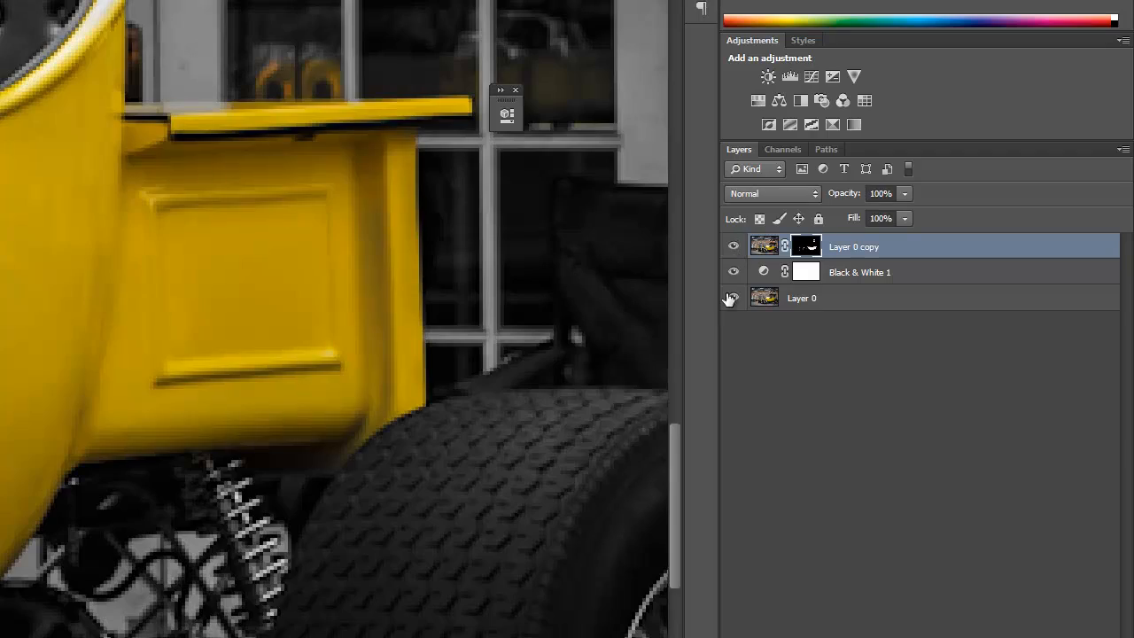
left_click(467, 286, "alt")
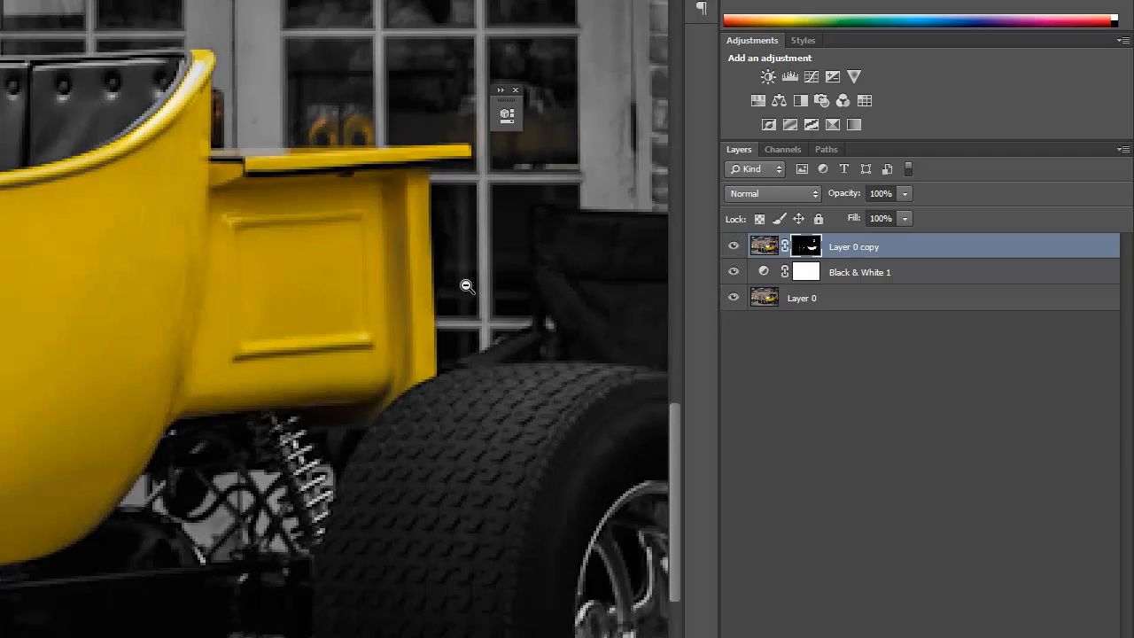
left_click(467, 286, "alt")
left_click(467, 287, "alt")
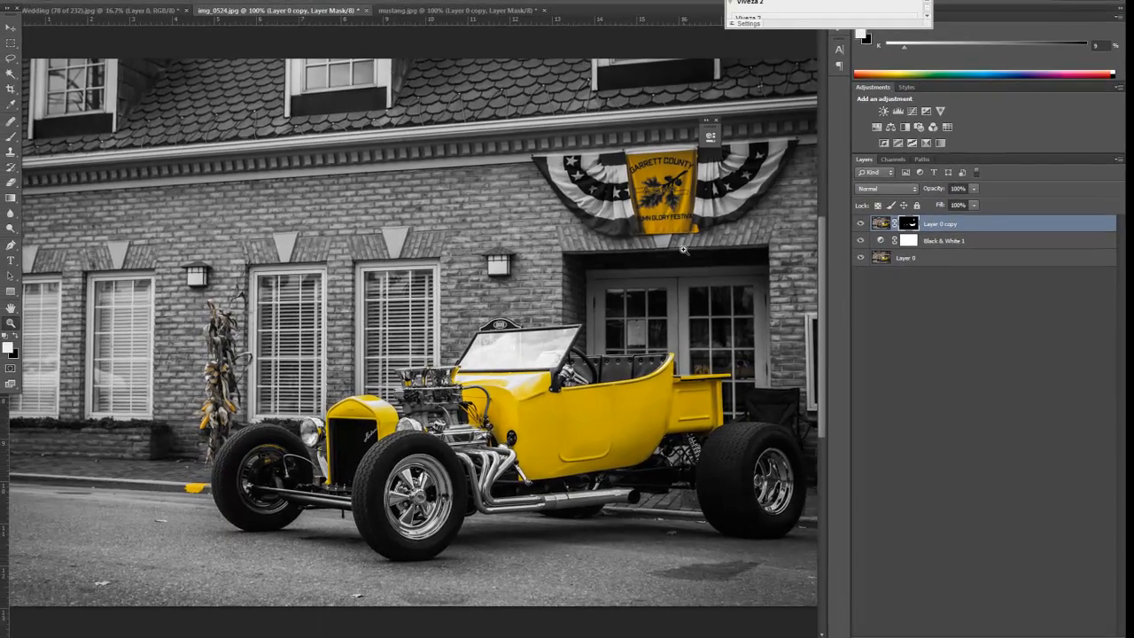
Hide Black & White 1 and Layer 0, and paint white on the Layer 0 copy mask over the semi-transparent yellow body and rear bed
left_click(859, 248)
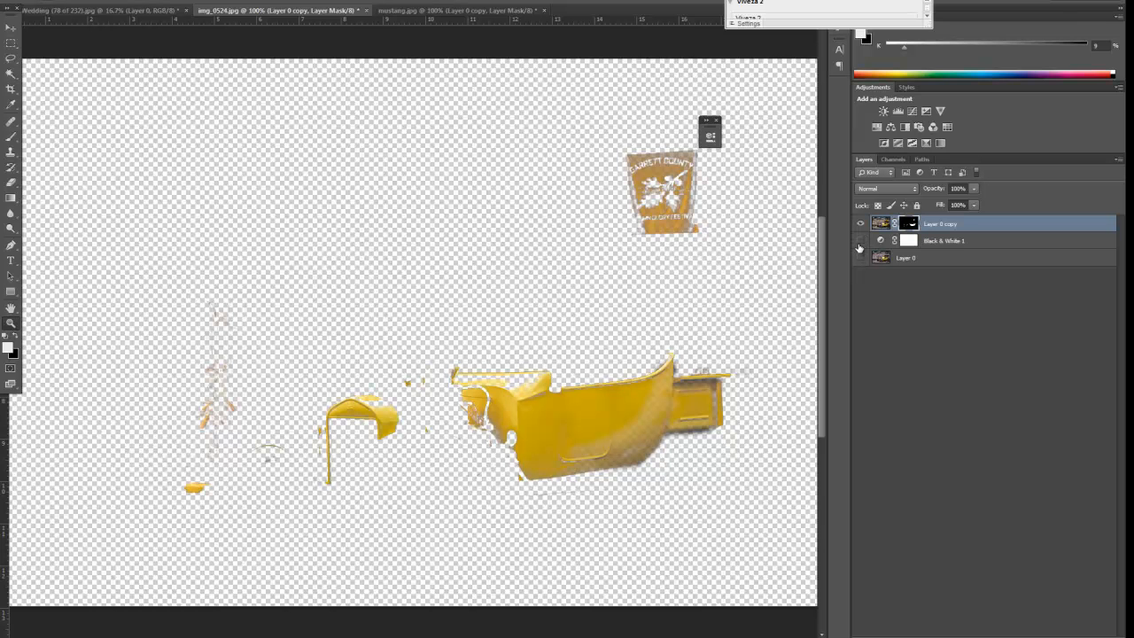
left_click(661, 431)
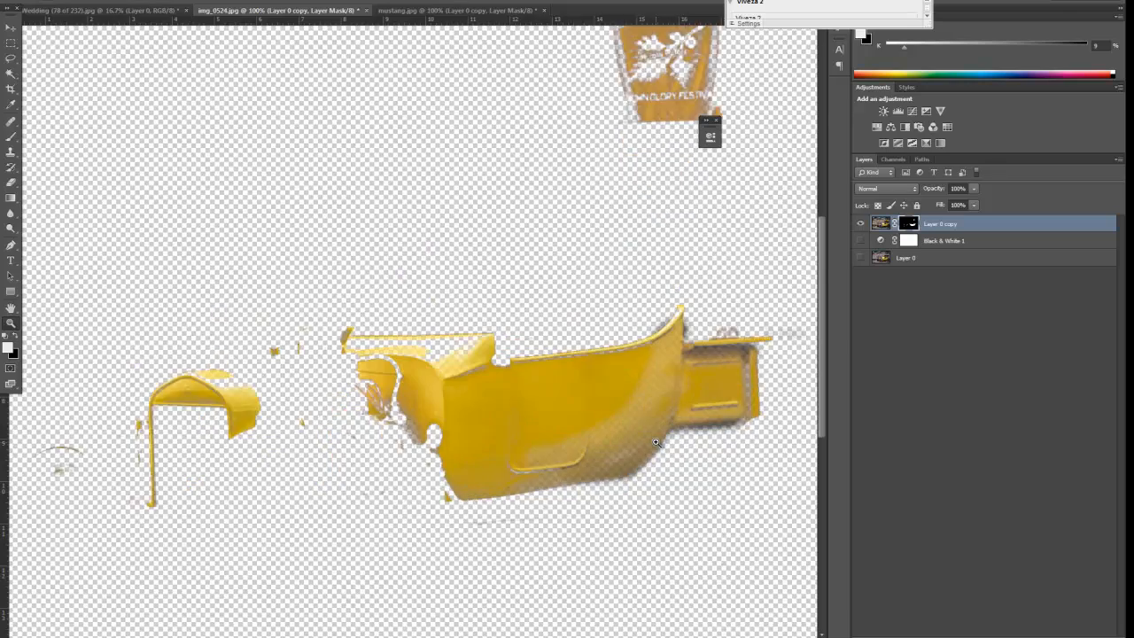
left_click(657, 438)
key("b")
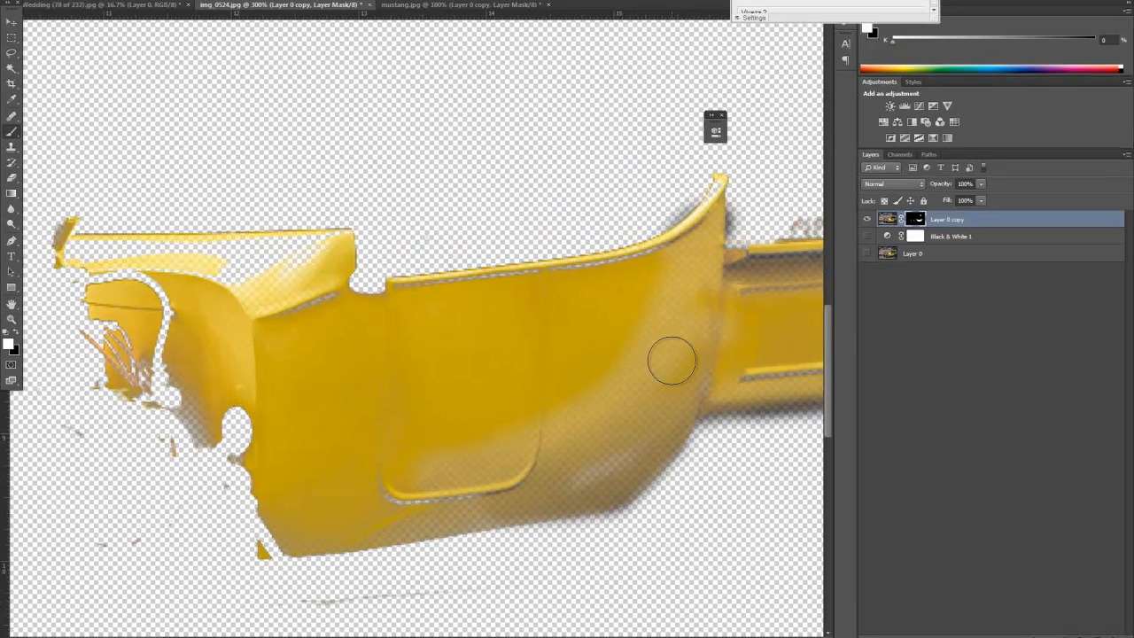
mouse_move(671, 361)
left_mouse_down()
mouse_move(674, 316)
mouse_move(641, 362)
mouse_move(699, 245)
mouse_move(688, 355)
mouse_move(641, 403)
mouse_move(509, 482)
mouse_move(609, 430)
mouse_move(514, 434)
mouse_move(435, 511)
mouse_move(600, 470)
mouse_move(684, 400)
mouse_move(644, 426)
mouse_move(577, 427)
mouse_move(684, 297)
mouse_move(578, 315)
mouse_move(569, 327)
mouse_move(679, 322)
mouse_move(676, 308)
mouse_move(675, 368)
mouse_move(613, 401)
mouse_move(539, 418)
mouse_move(592, 416)
mouse_move(692, 386)
mouse_move(698, 357)
mouse_move(671, 305)
mouse_move(600, 300)
left_mouse_up()
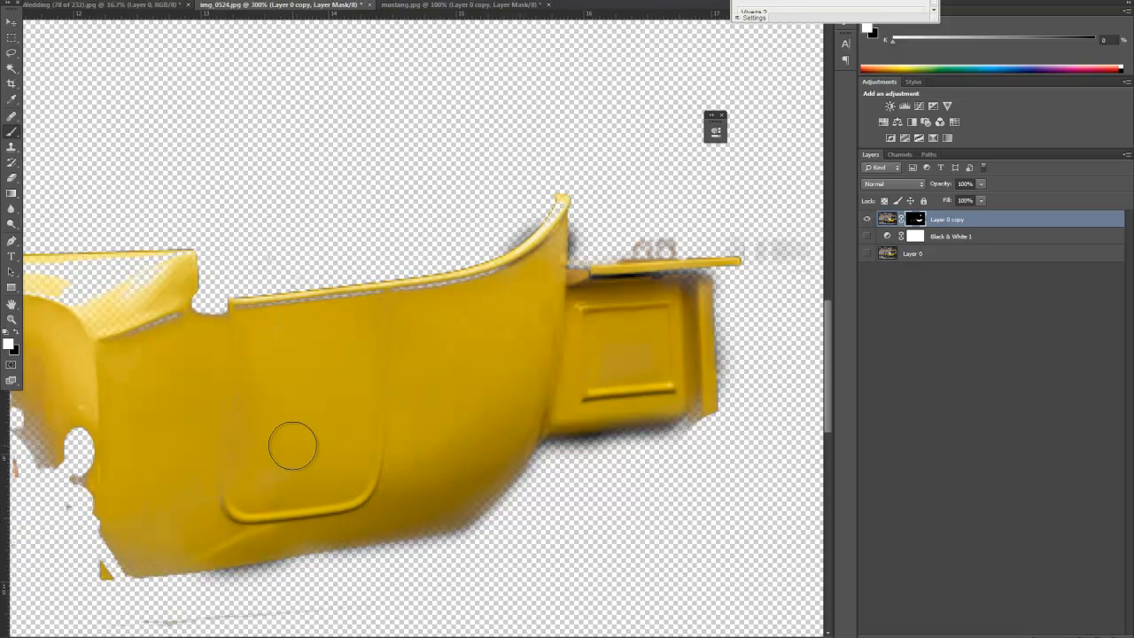
Paint black on the mask along the body's lower edge and beneath the rear bed, and make both lower layers visible again
left_click(15, 335)
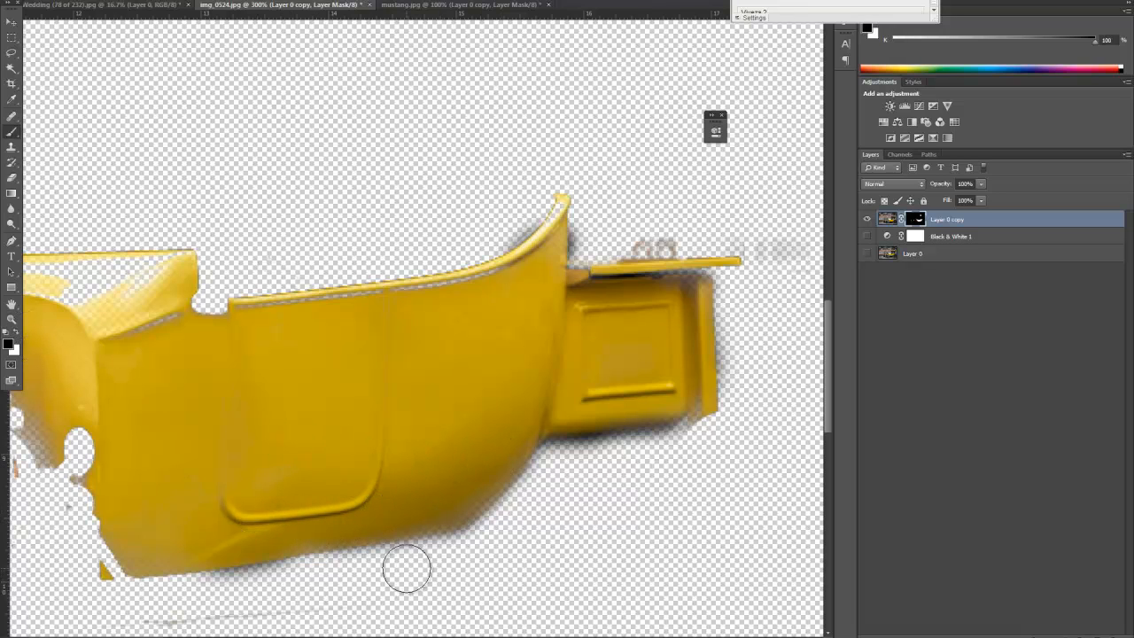
mouse_move(338, 573)
left_mouse_down()
mouse_move(237, 594)
mouse_move(286, 597)
left_mouse_up()
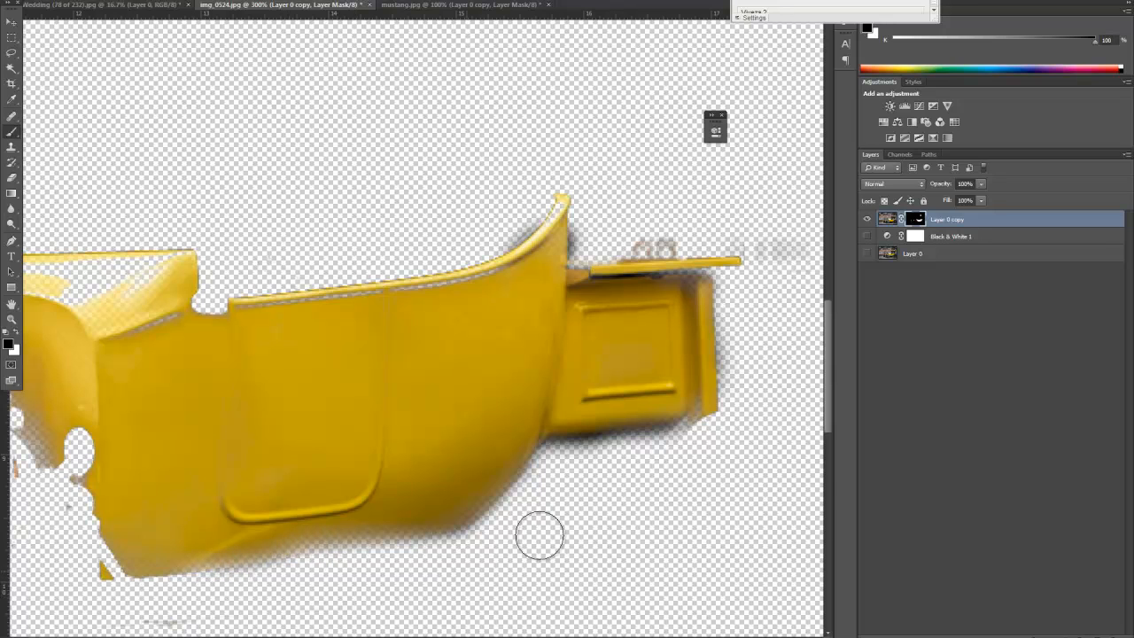
left_click_drag(649, 458, 672, 436)
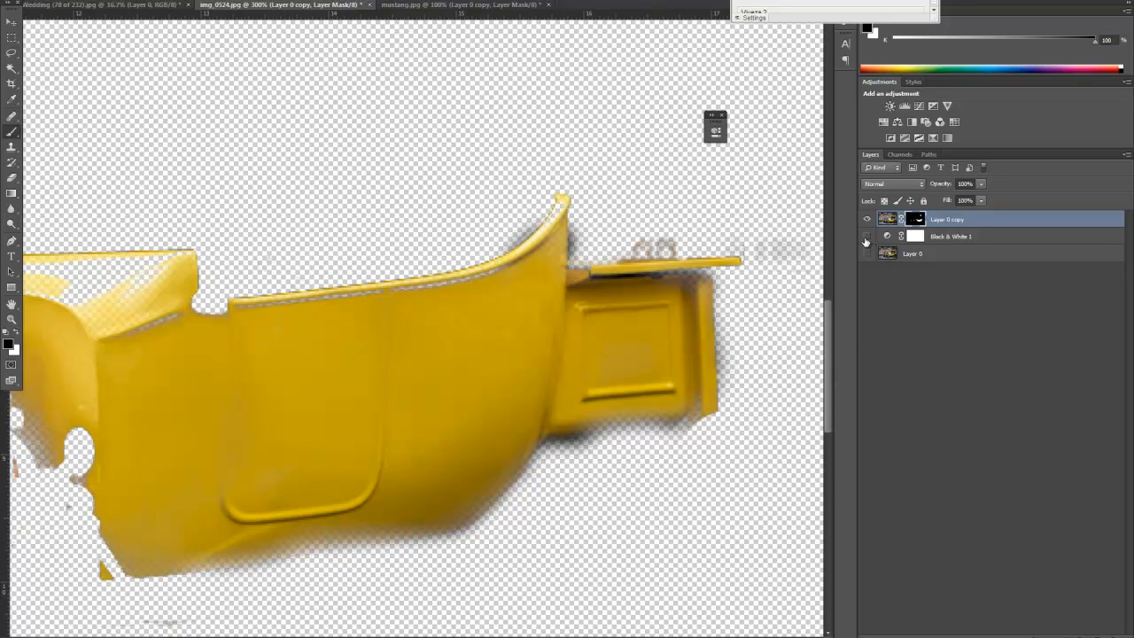
left_click(867, 254)
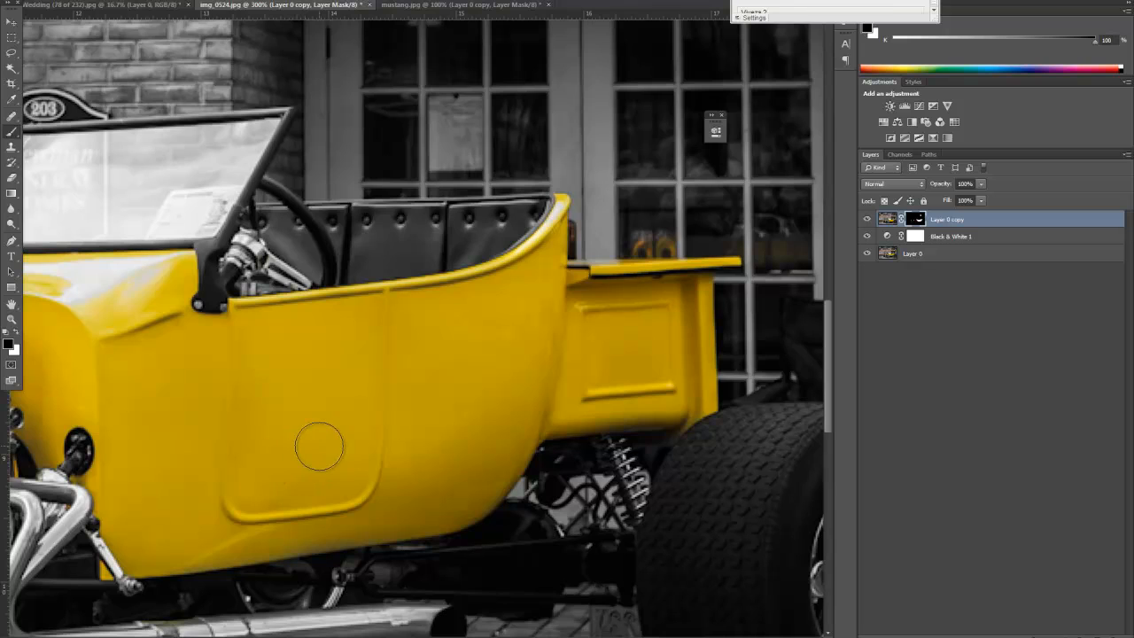
Paint white on the mask over the faded spots along the door's lower edge and the cowl to bring back their yellow
left_click(16, 331)
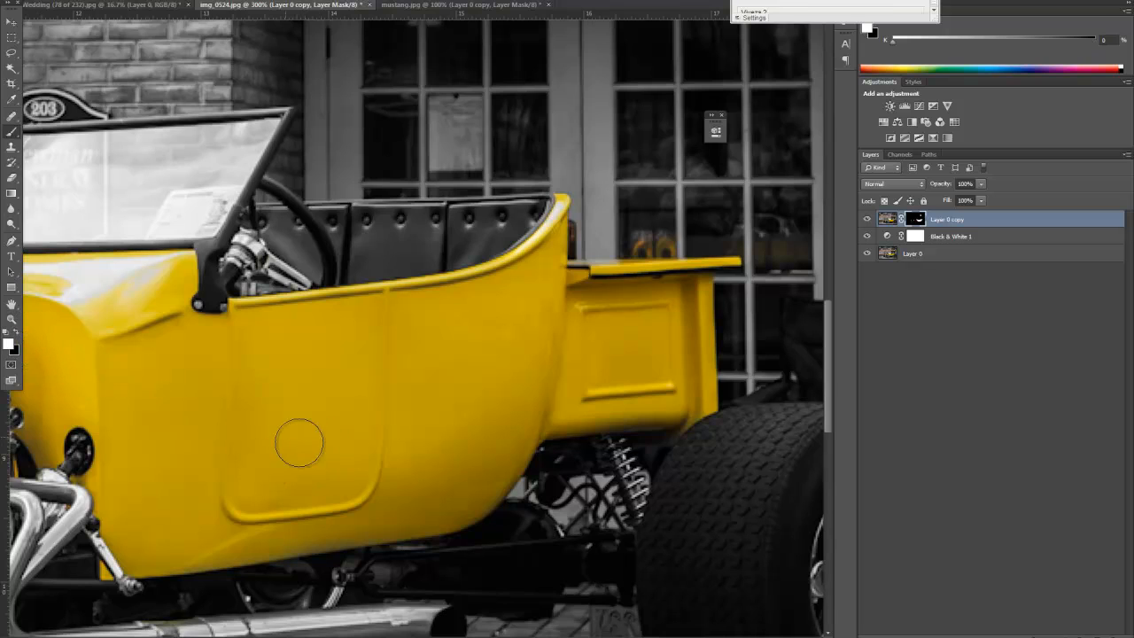
mouse_move(335, 508)
left_mouse_down()
mouse_move(307, 522)
mouse_move(319, 516)
mouse_move(169, 552)
mouse_move(401, 527)
left_mouse_up()
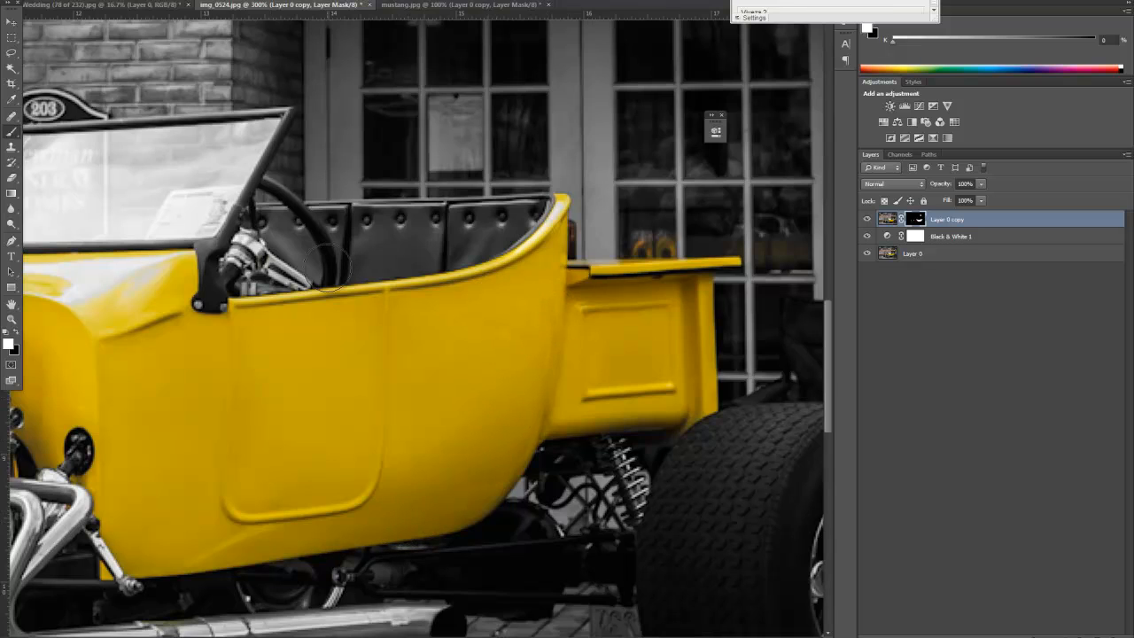
mouse_move(82, 280)
left_mouse_down()
mouse_move(51, 281)
mouse_move(108, 295)
mouse_move(148, 282)
mouse_move(117, 278)
left_mouse_up()
mouse_move(73, 312)
left_mouse_down()
mouse_move(436, 352)
mouse_move(523, 309)
mouse_move(552, 262)
mouse_move(624, 236)
left_mouse_up()
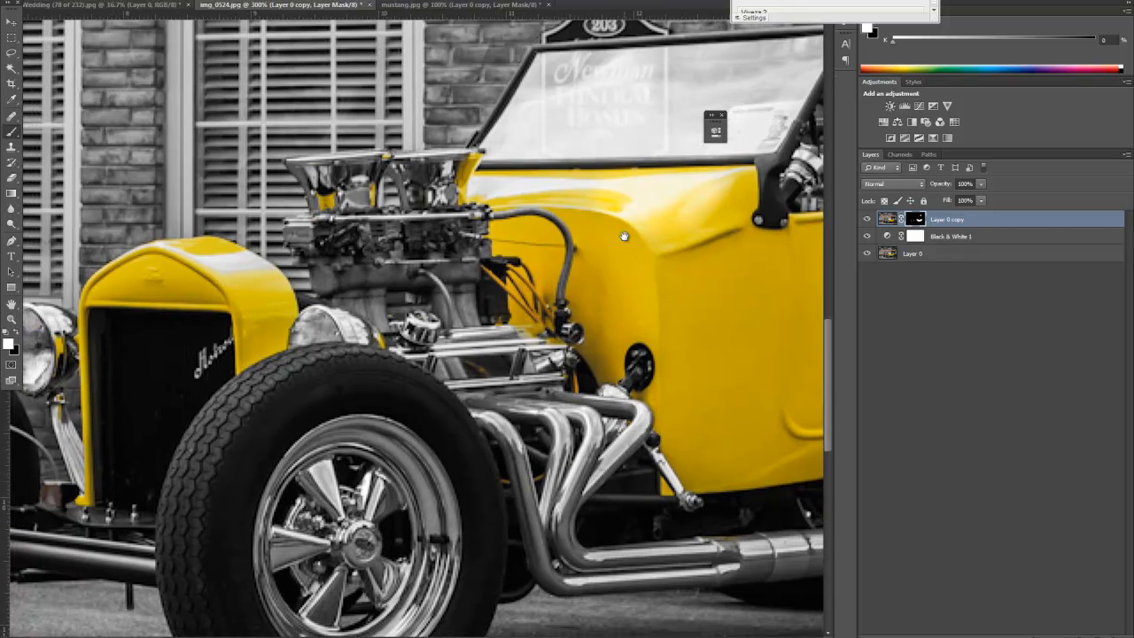
double_click(12, 317)
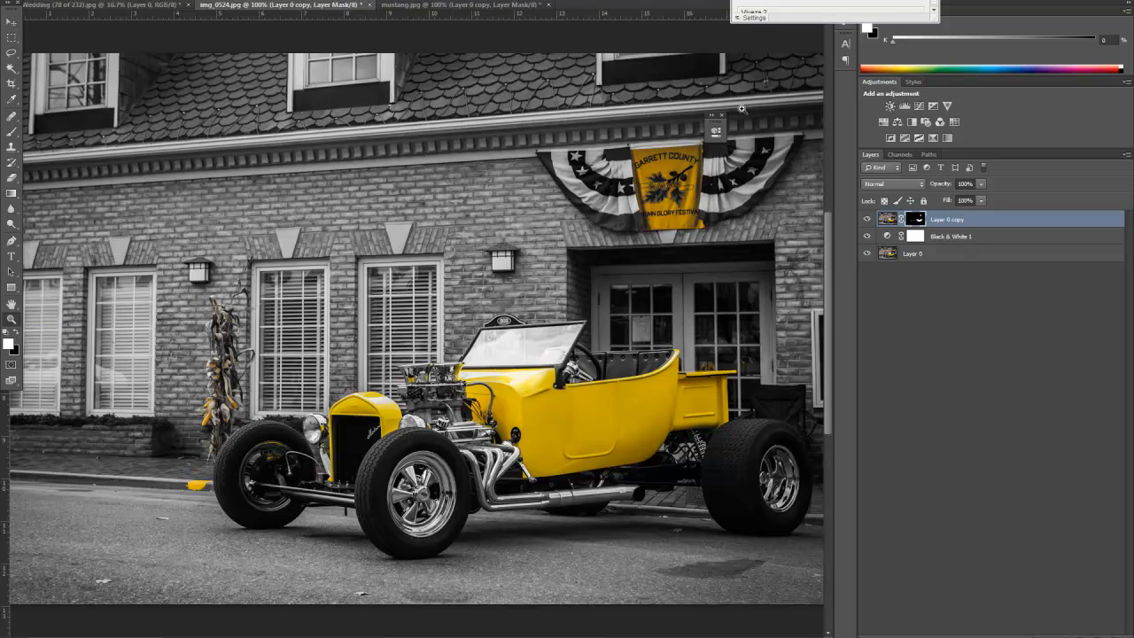
Switch to the Wedding (78 of 232).jpg document and duplicate Layer 0
left_click(105, 5)
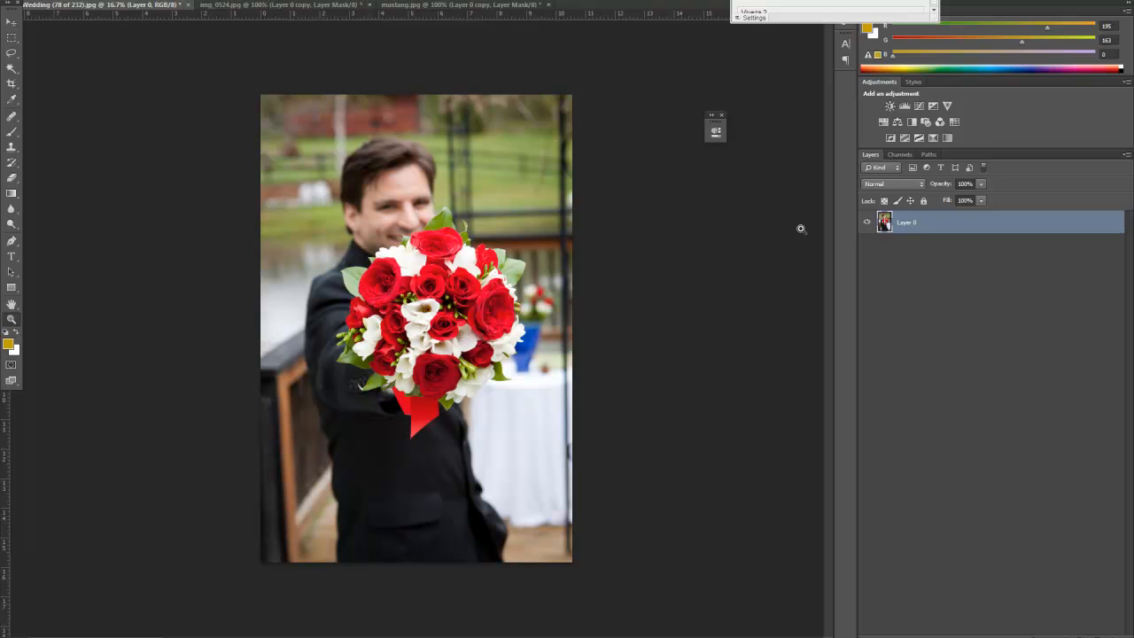
left_click_drag(918, 234, 1076, 625)
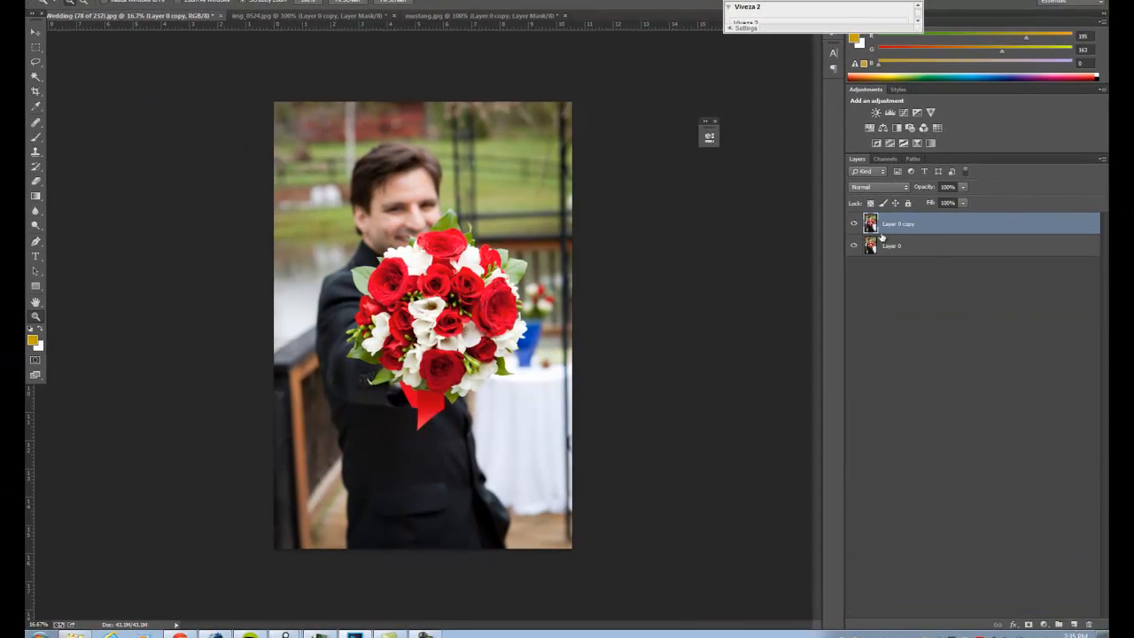
Hide Layer 0 copy and add a Black & White adjustment layer with the Default preset directly above Layer 0
left_click(855, 227)
left_click(922, 248)
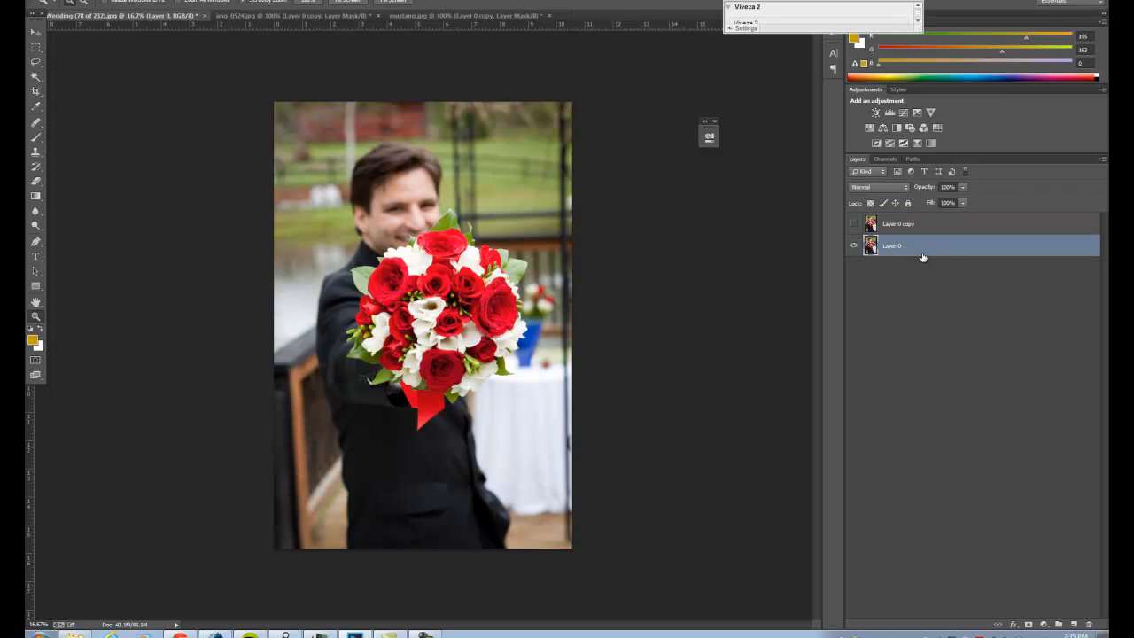
left_click(1045, 625)
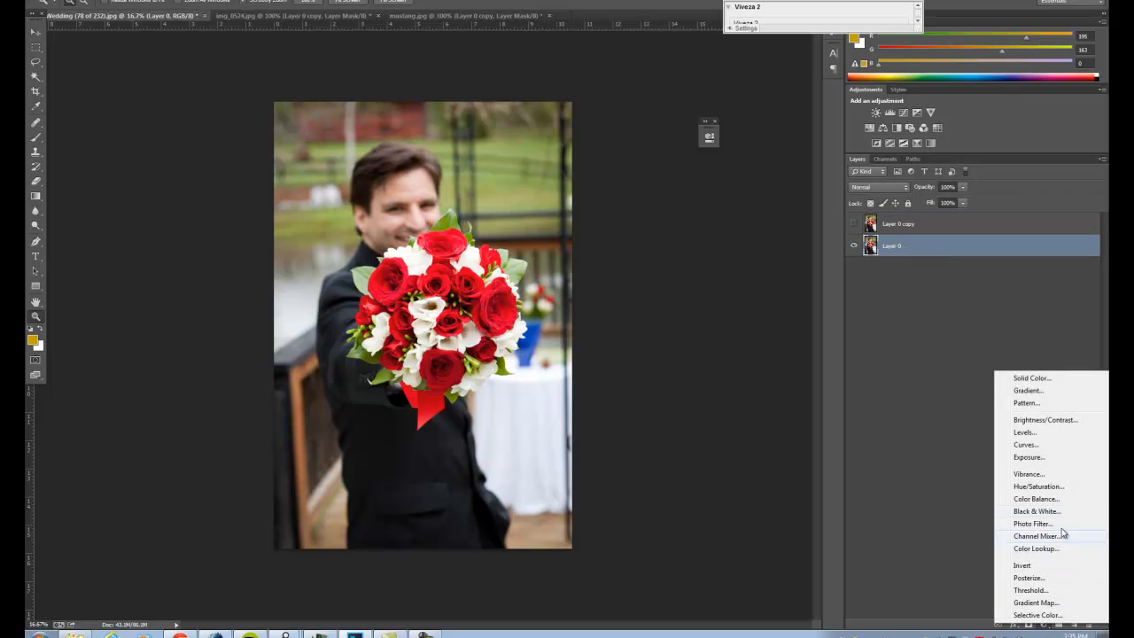
left_click(1037, 511)
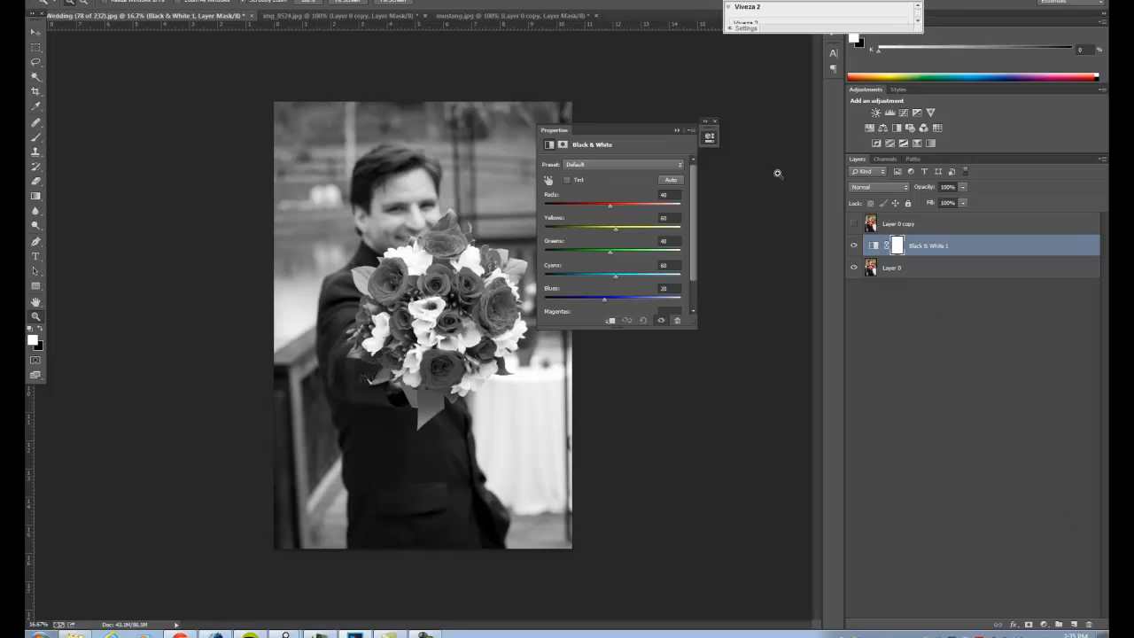
left_click(677, 131)
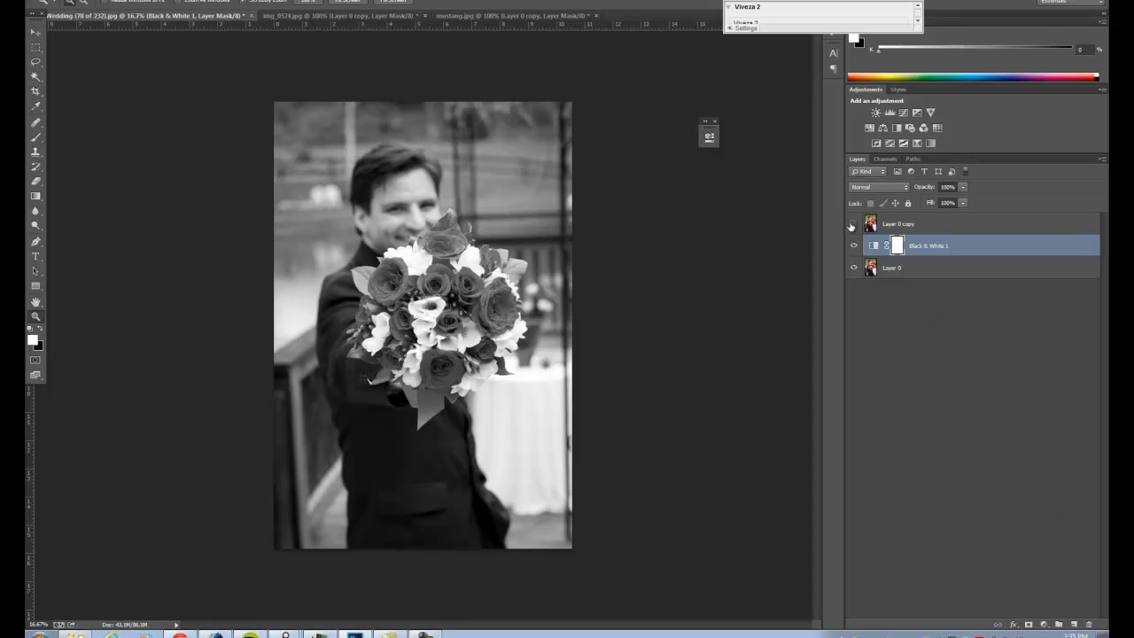
Show Layer 0 copy again and mask it to the bouquet's sampled red using Color Range with a slightly raised fuzziness
left_click(853, 224)
left_click(898, 224)
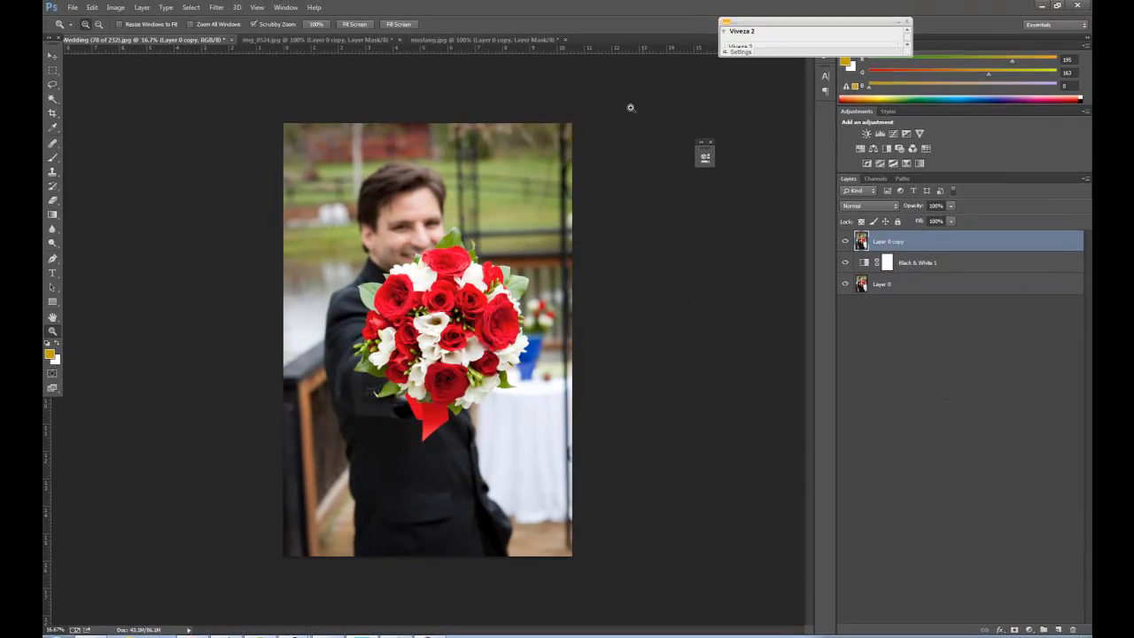
left_click(191, 8)
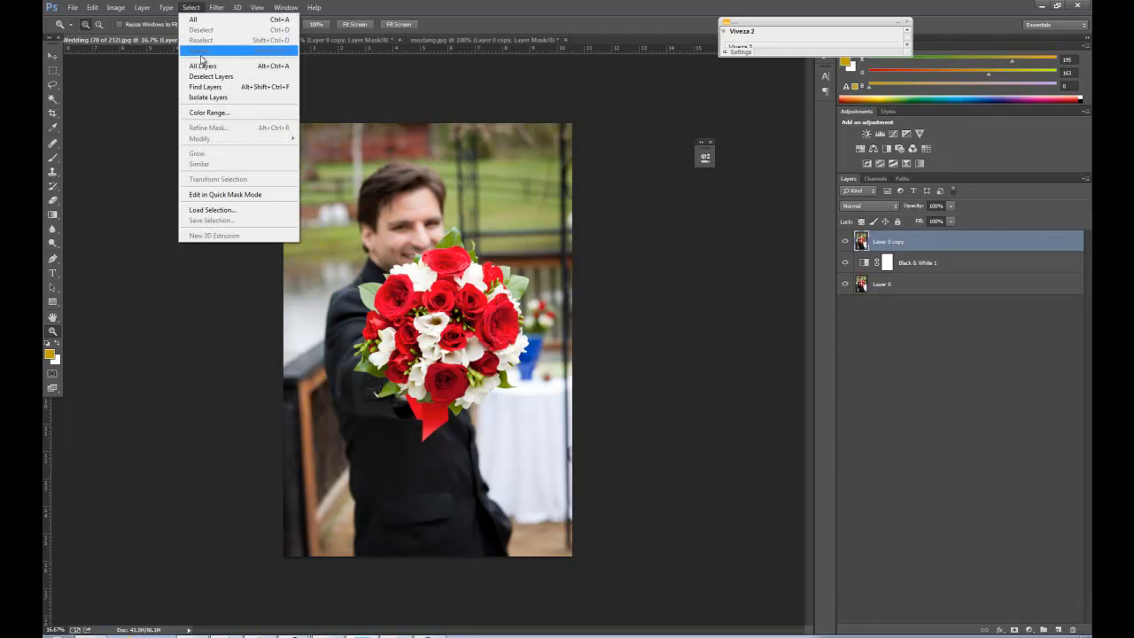
left_click(218, 115)
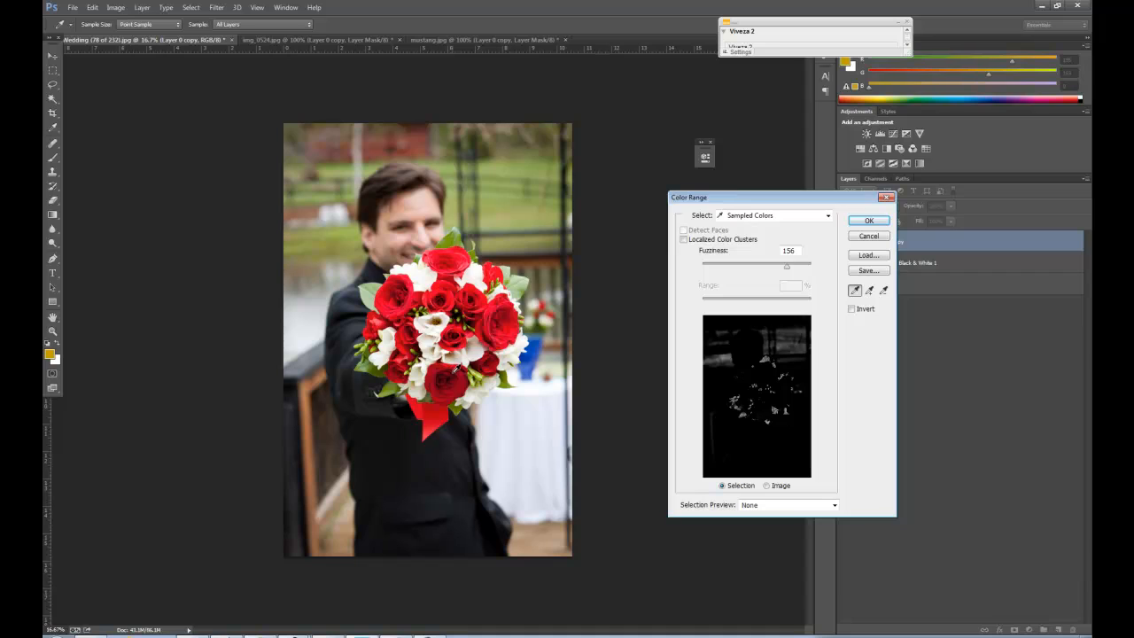
left_click(454, 372)
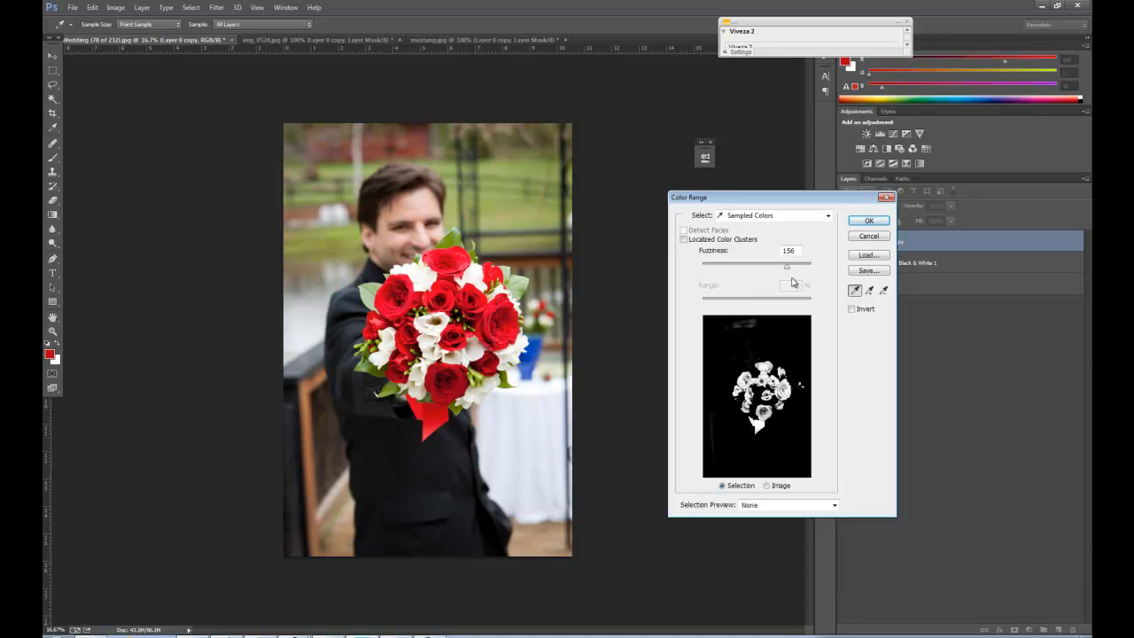
left_click_drag(789, 272, 794, 273)
key("z")
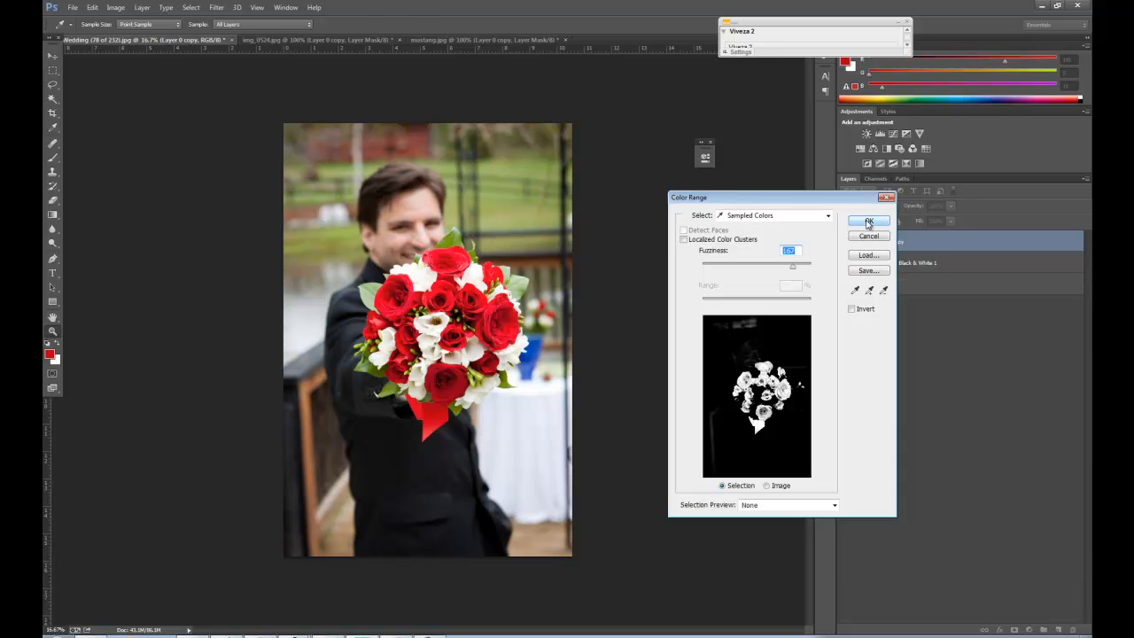
left_click(868, 220)
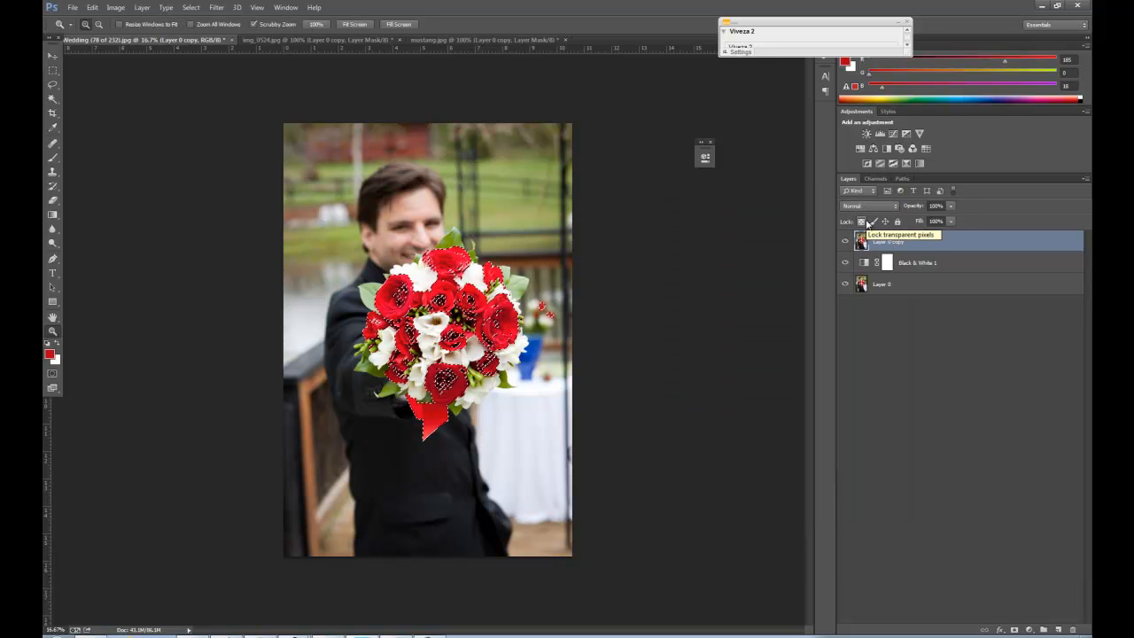
left_click(1015, 631)
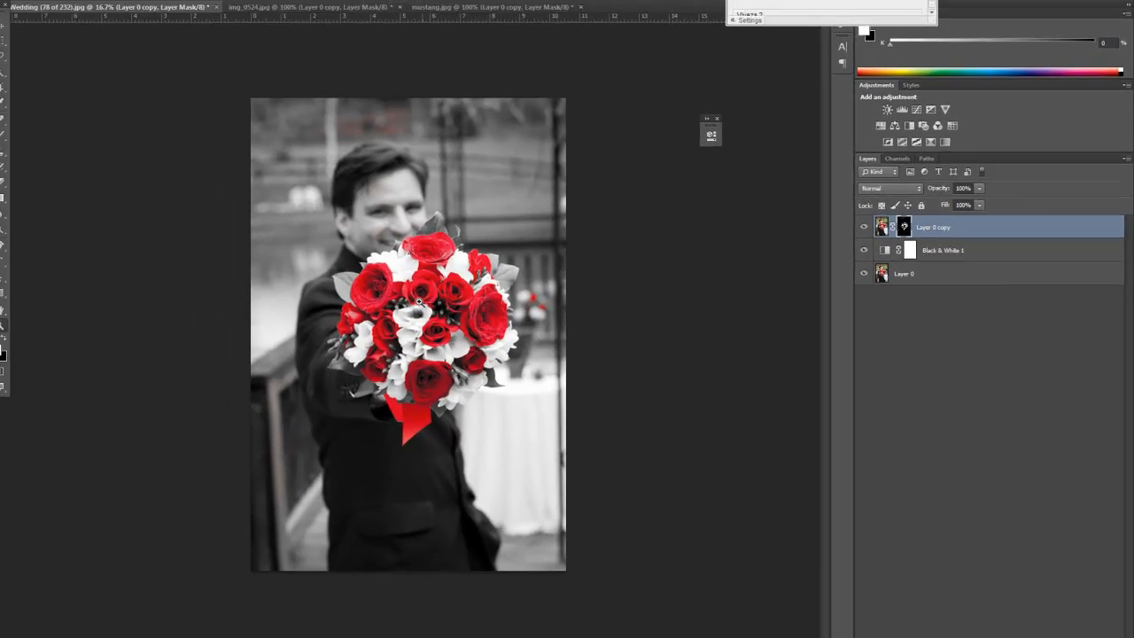
Paint black on the Layer 0 copy mask over the red flowers on the background table to remove their colour
left_click(328, 237)
left_click(328, 237)
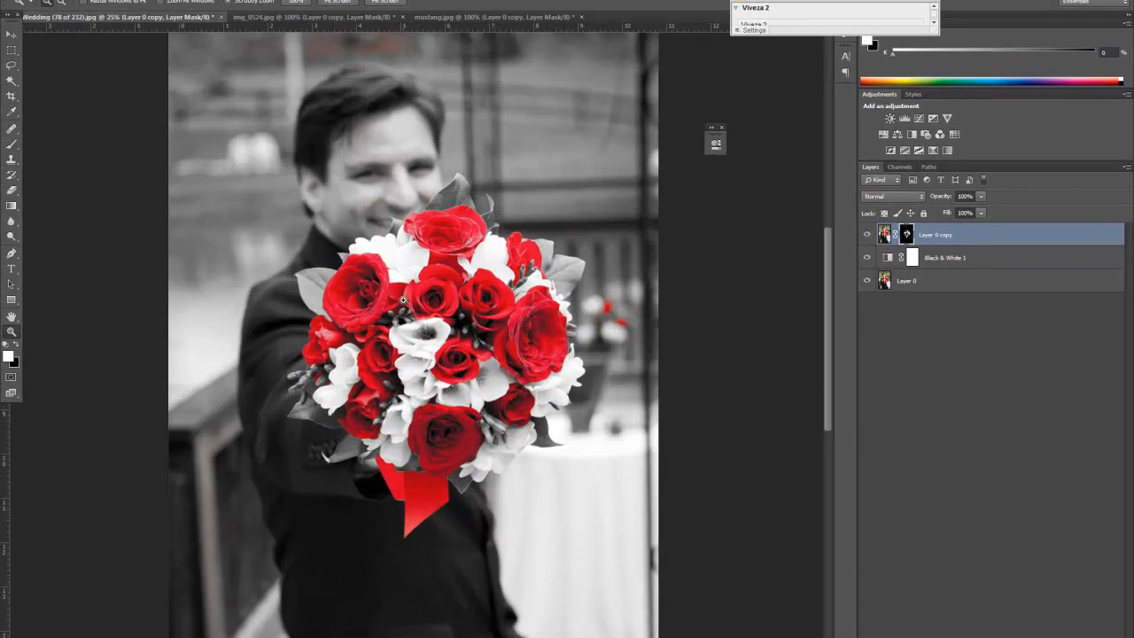
left_click(403, 301)
left_click(470, 326)
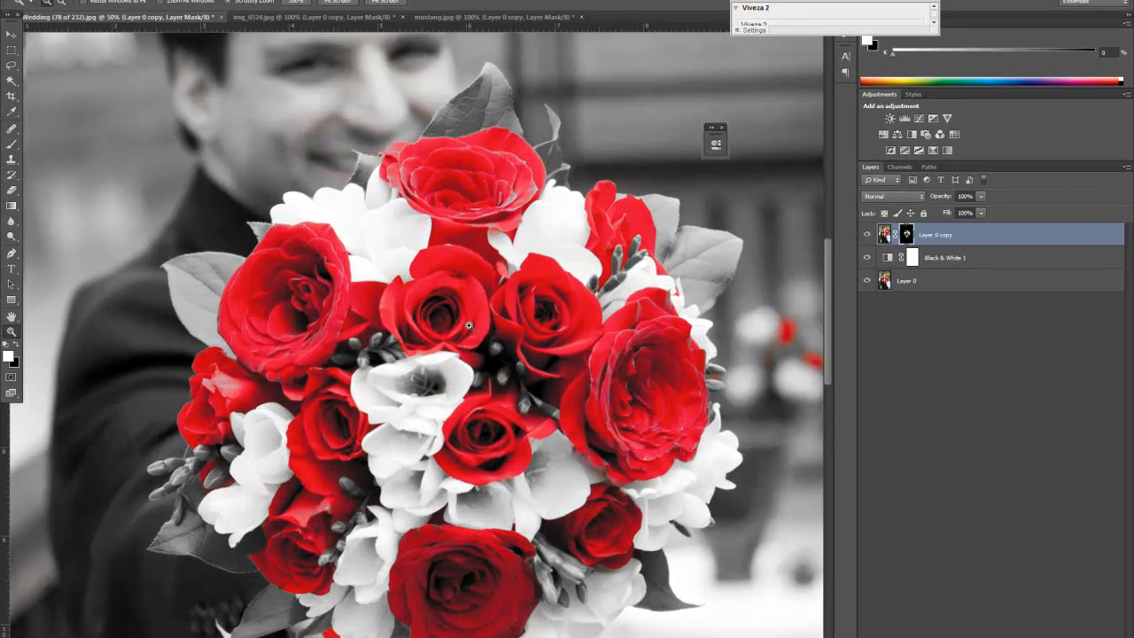
left_click(469, 326)
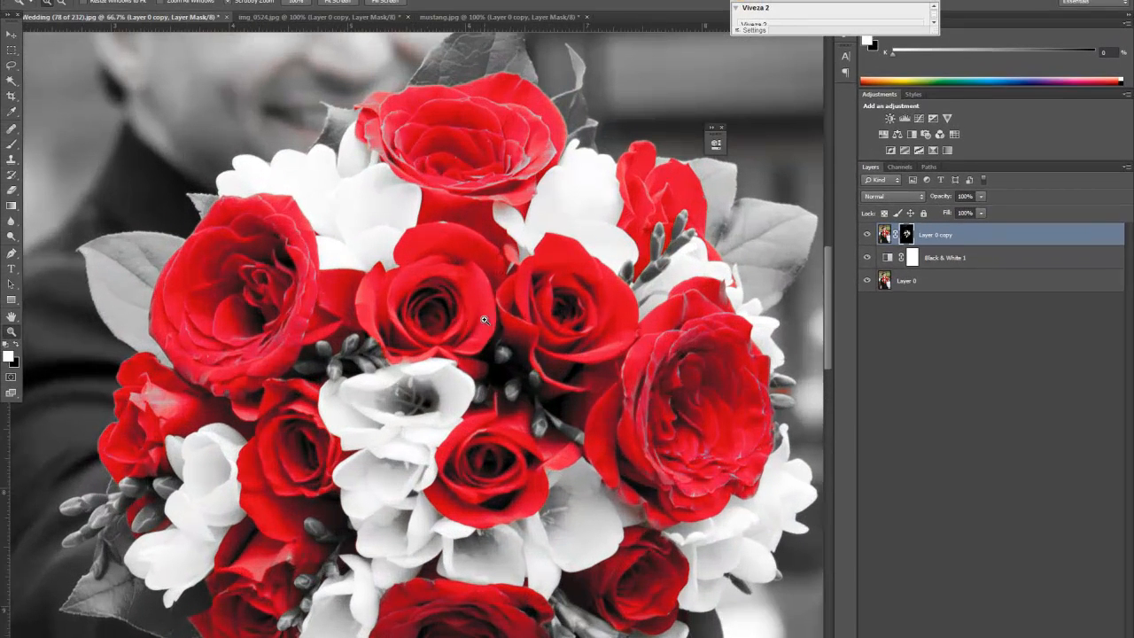
left_click(11, 148)
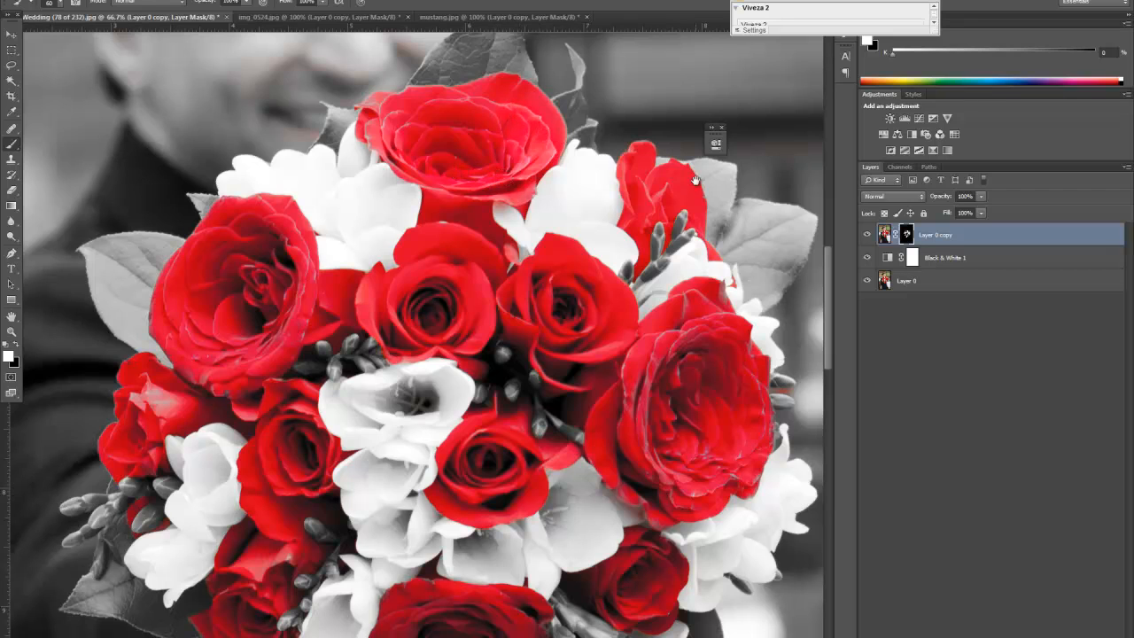
left_click_drag(577, 185, 356, 193)
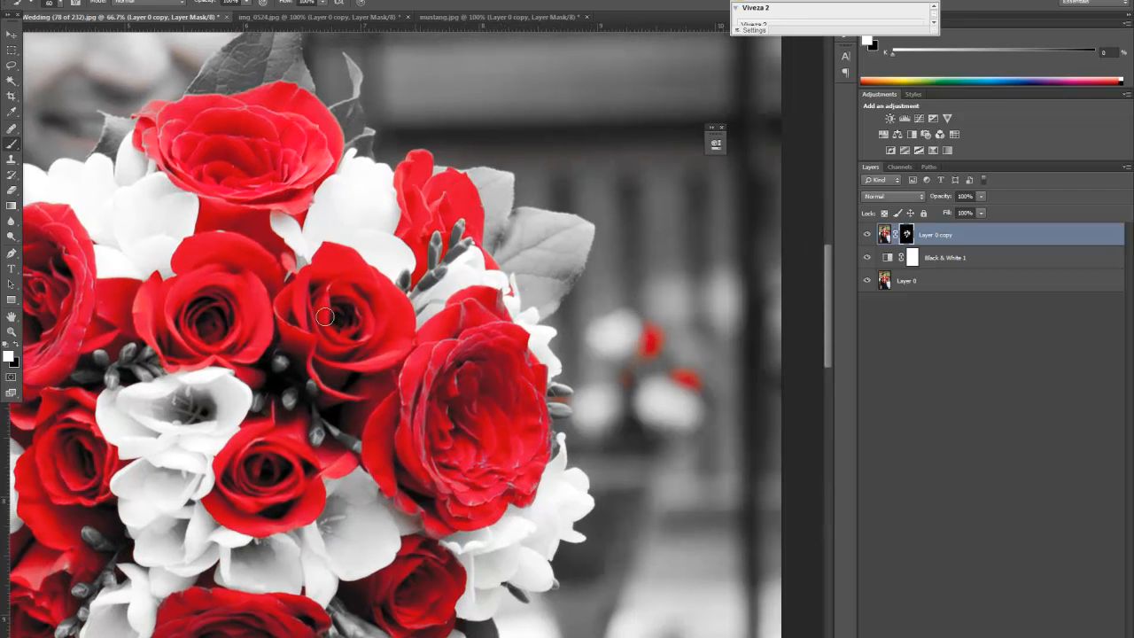
left_click(17, 344)
mouse_move(678, 369)
left_mouse_down()
mouse_move(646, 338)
mouse_move(671, 362)
mouse_move(669, 327)
mouse_move(635, 354)
mouse_move(636, 317)
mouse_move(696, 385)
mouse_move(640, 369)
mouse_move(623, 386)
mouse_move(656, 381)
left_mouse_up()
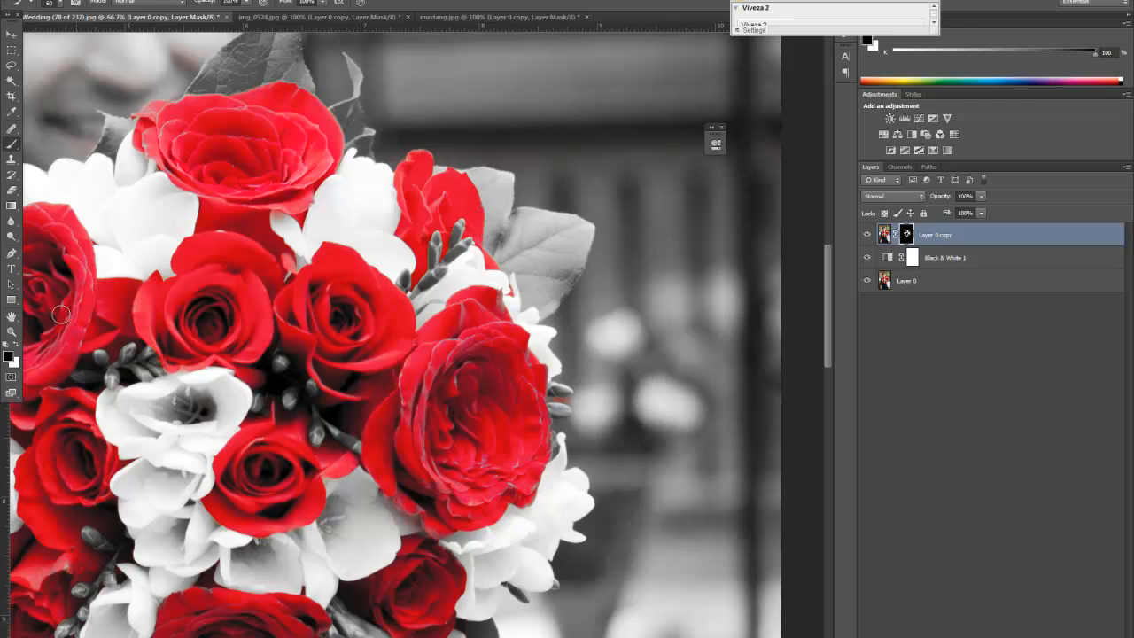
double_click(12, 318)
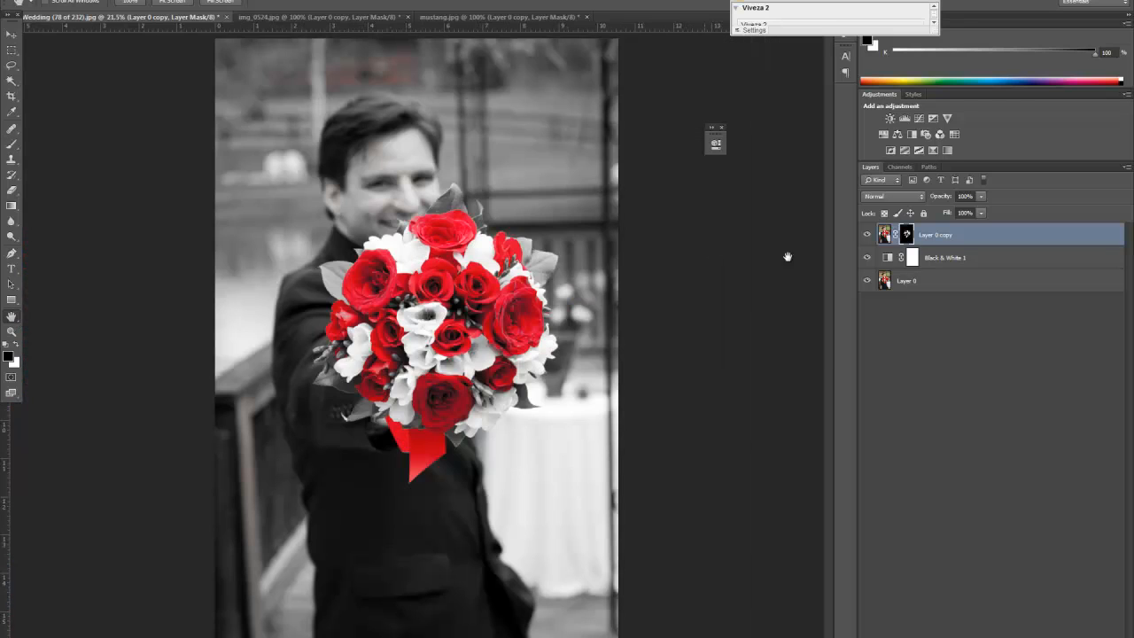
Add a Photo Filter adjustment layer directly above Black & White 1
left_click(981, 262)
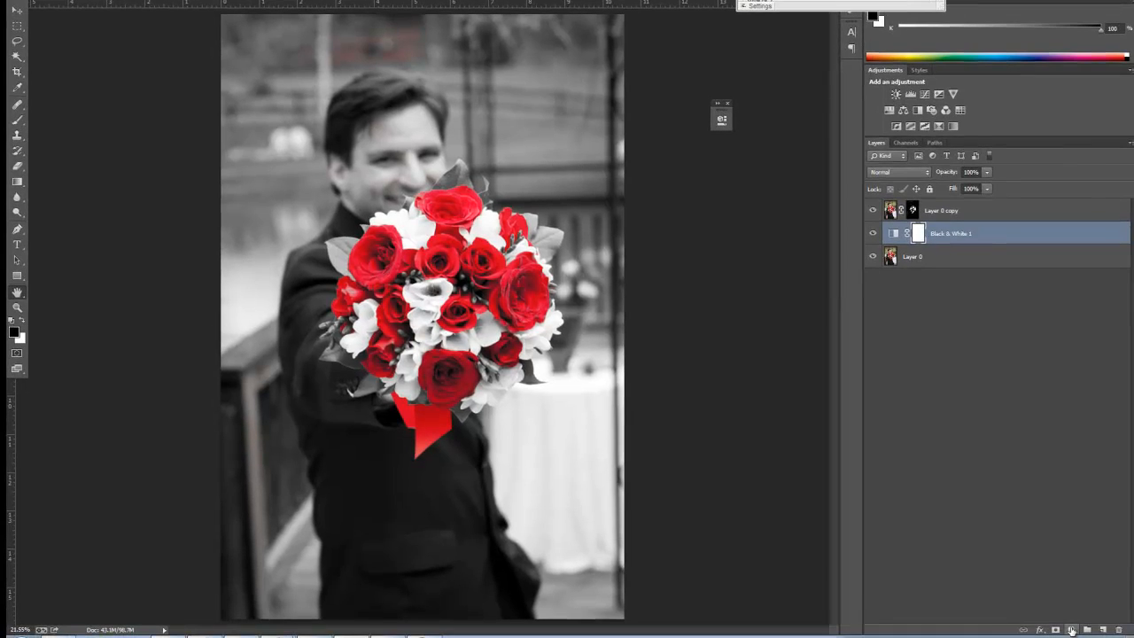
left_click(1072, 630)
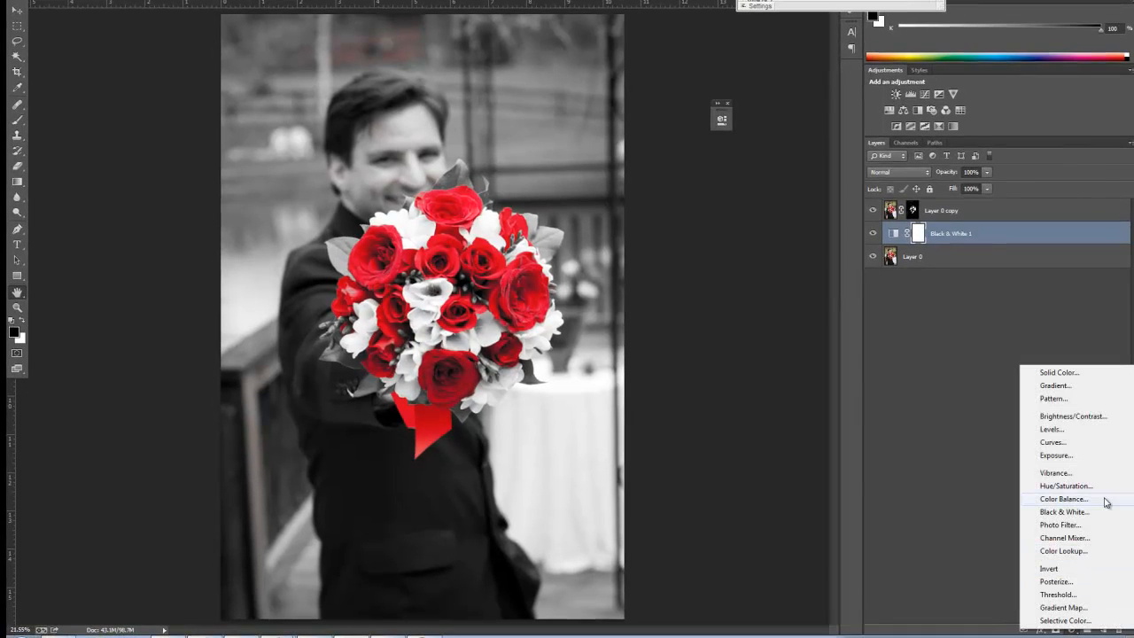
left_click(1059, 525)
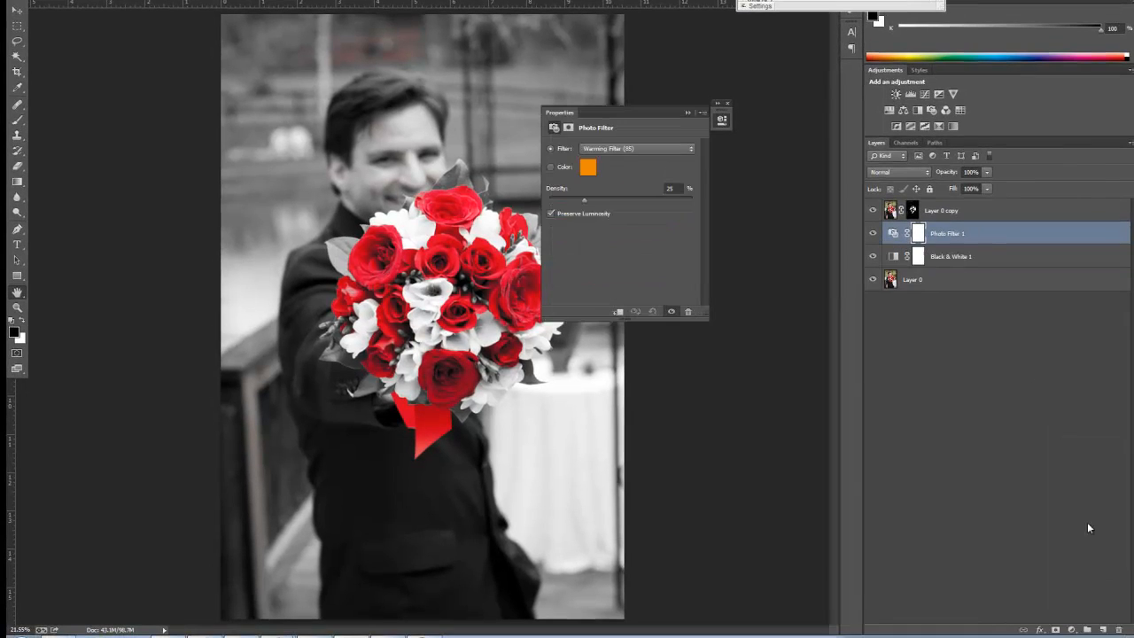
Set the Photo Filter 1 adjustment to the Sepia filter and raise its density to nearly 100% to tone the background
left_click(664, 149)
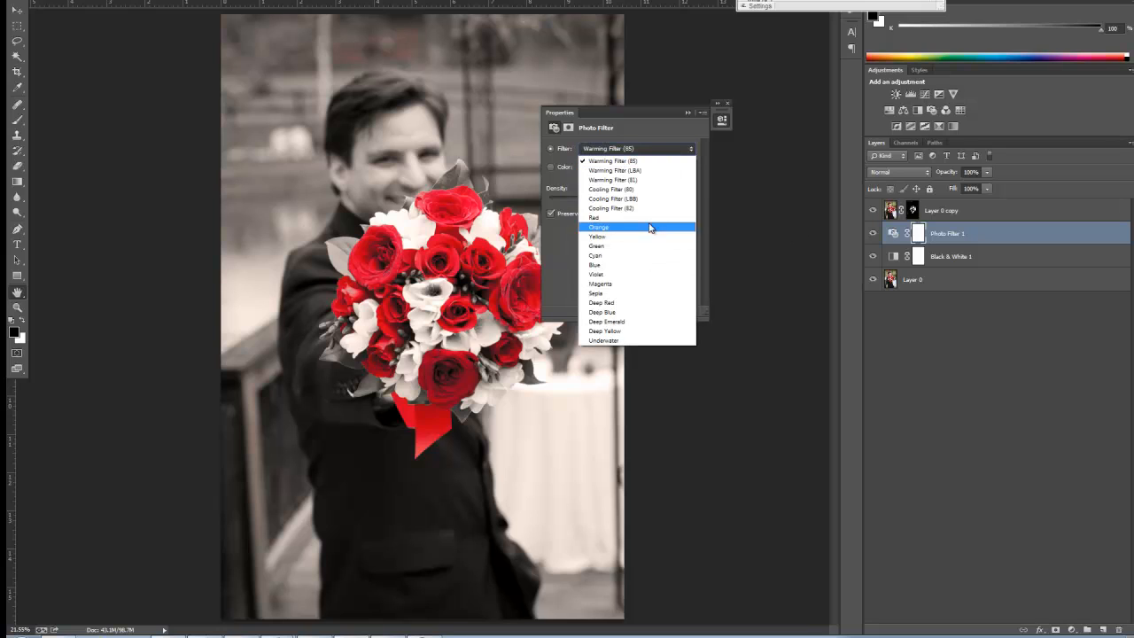
left_click(629, 302)
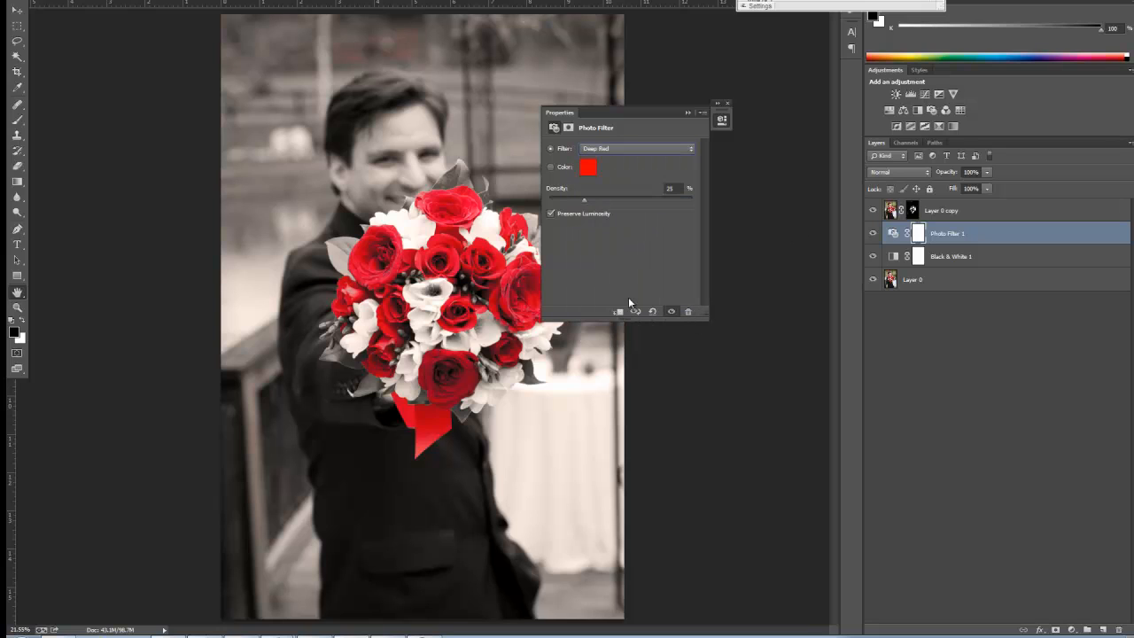
left_click(665, 148)
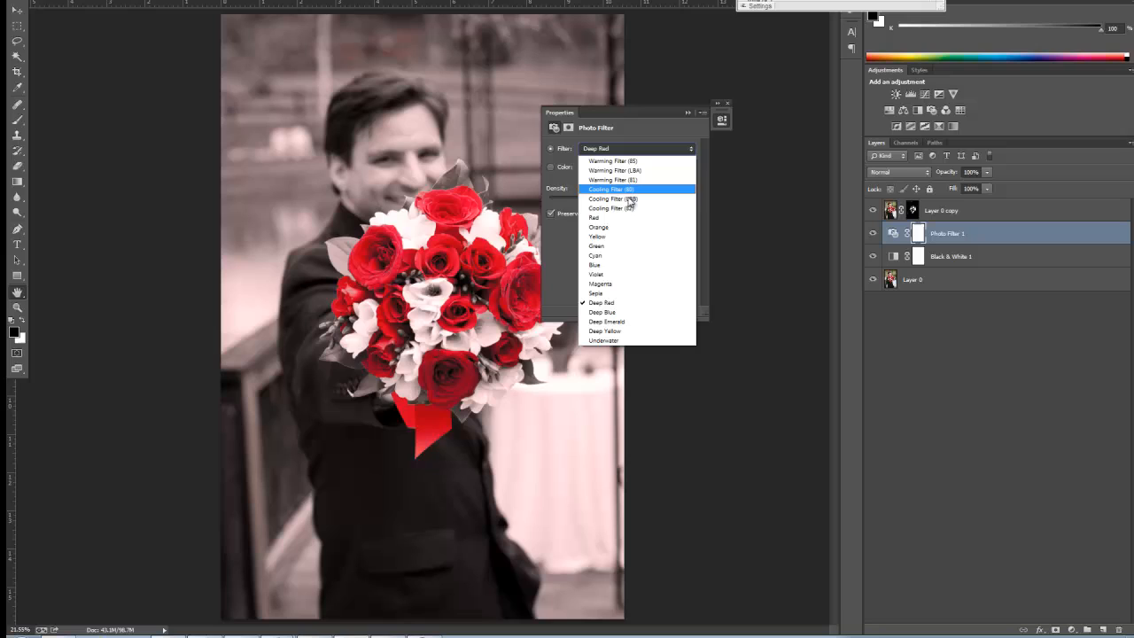
left_click(612, 290)
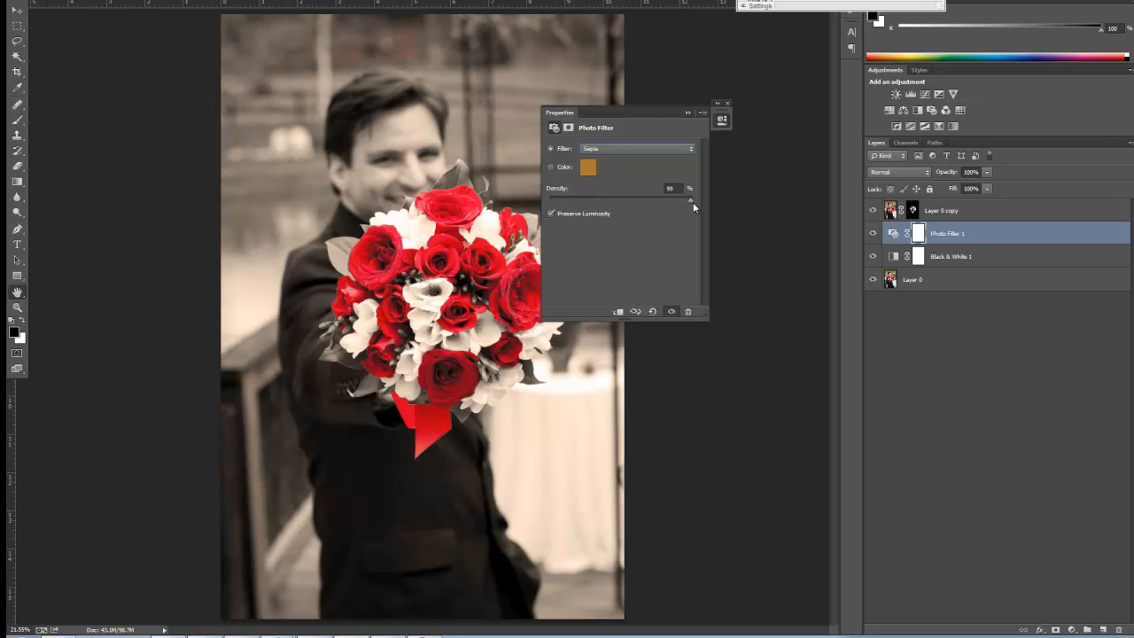
left_click(689, 113)
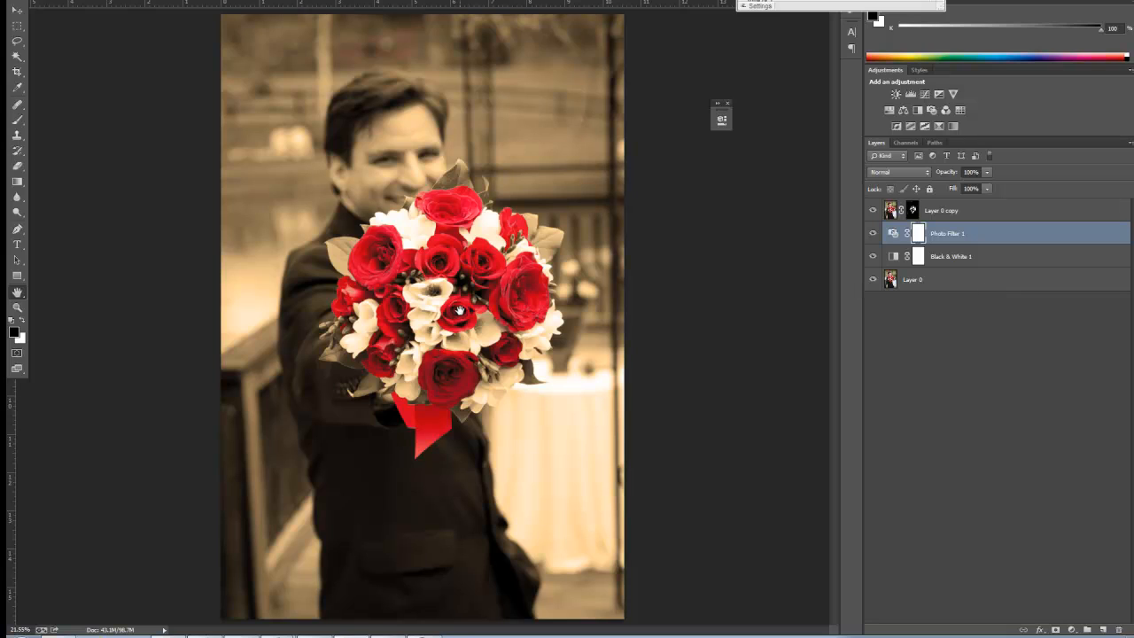
key("z")
left_click(428, 307, "alt")
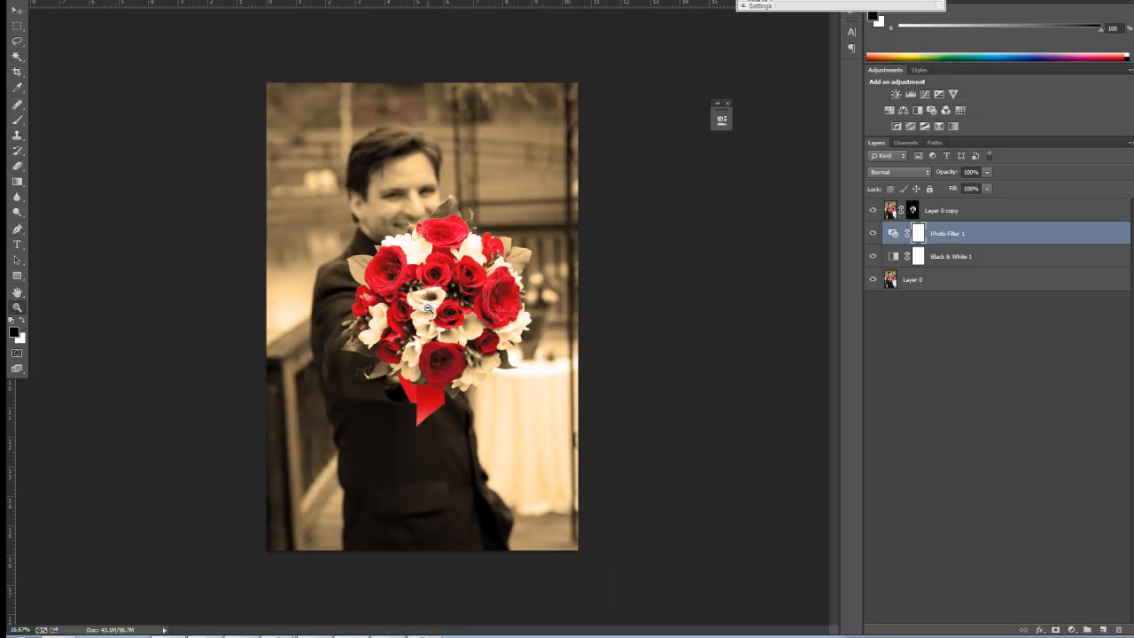